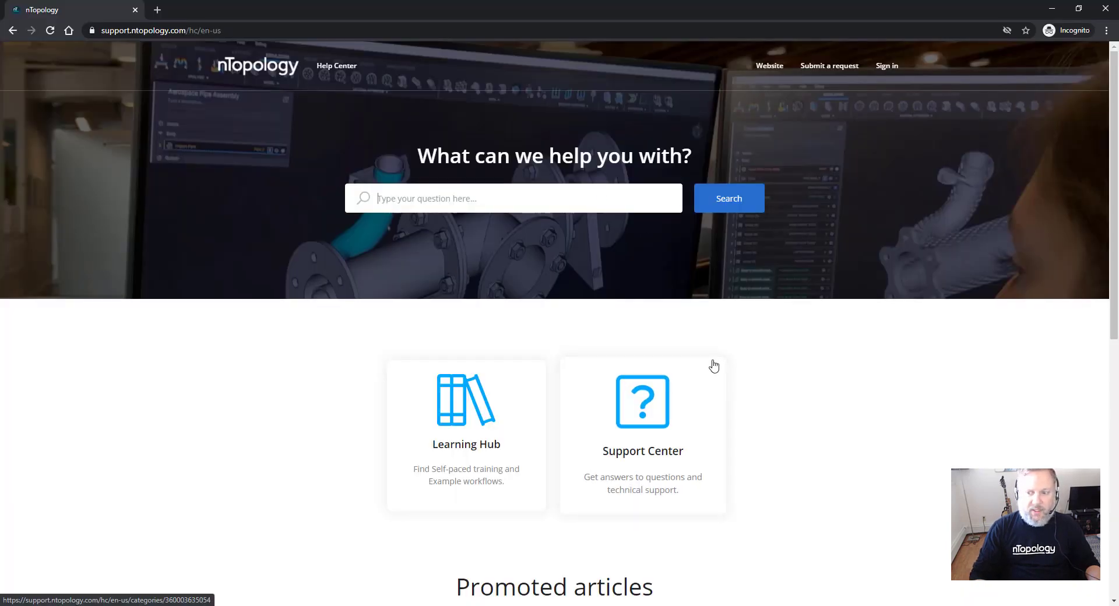
Search the Help Center for 'how to export solidworks' and open the export-to-SOLIDWORKS article.
{"action": "type", "text": "h"}
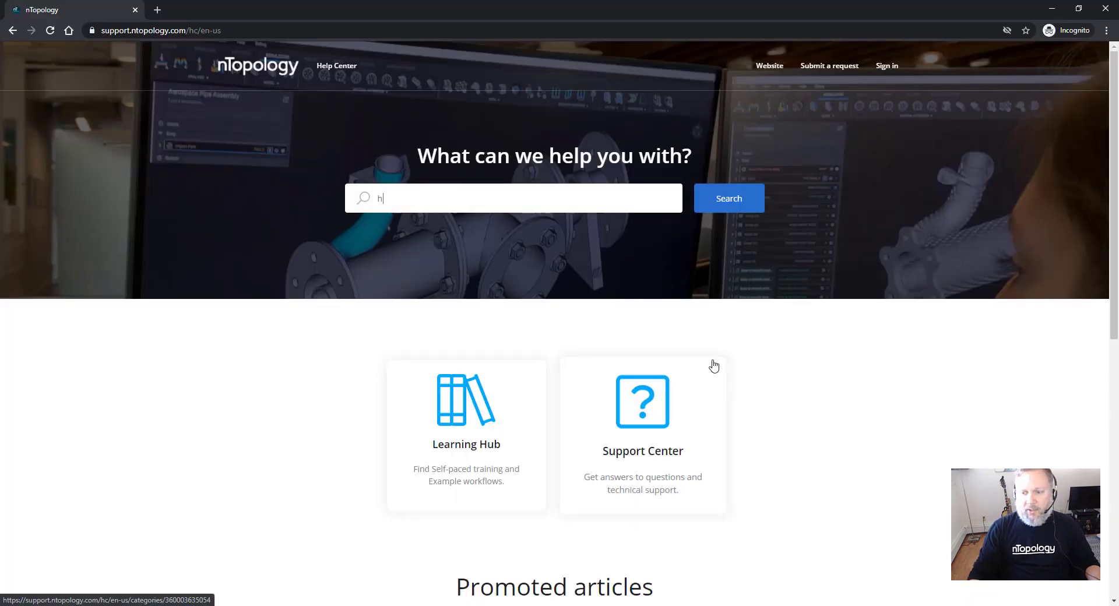
{"action": "type", "text": "ow to export solidworks"}
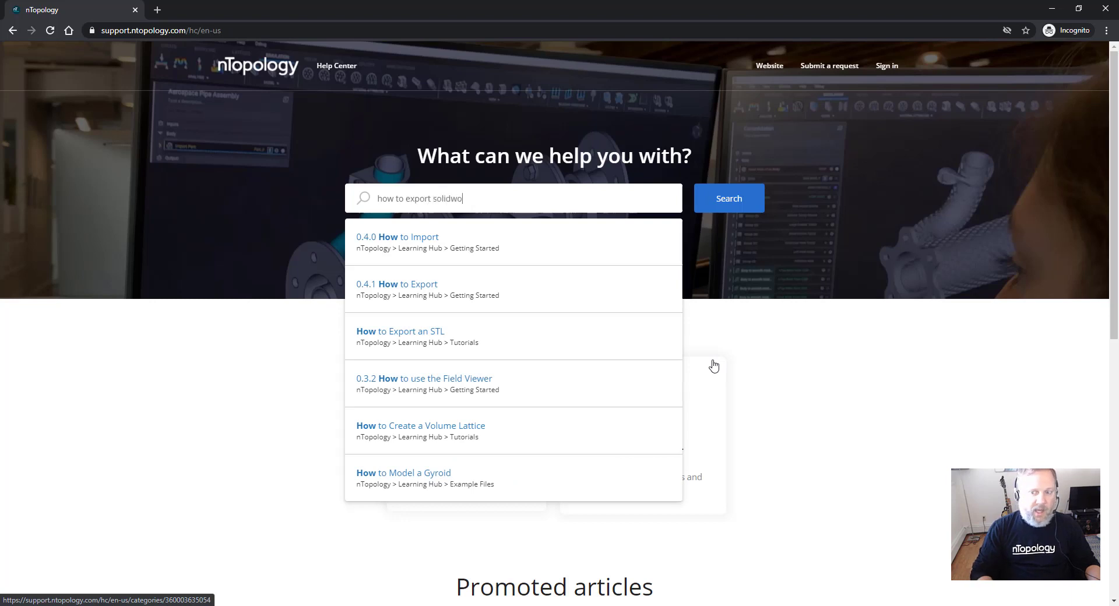
{"action": "left_click", "coordinate": [579, 243]}
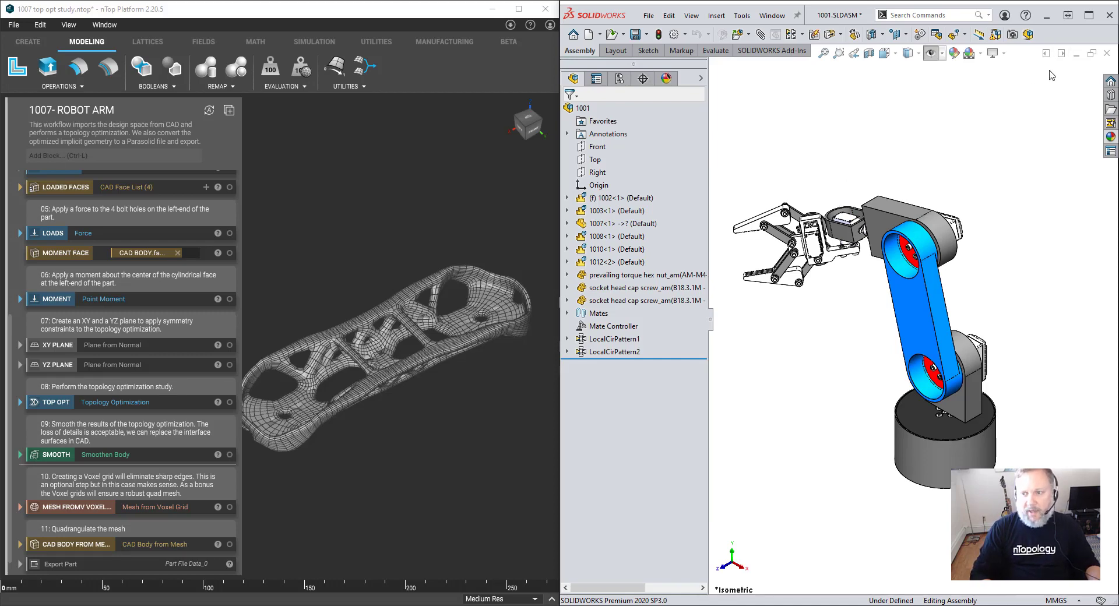
Maximize SOLIDWORKS, open the blue arm link 1007 as a separate part, and orbit to its underside.
{"action": "left_click", "coordinate": [1089, 15]}
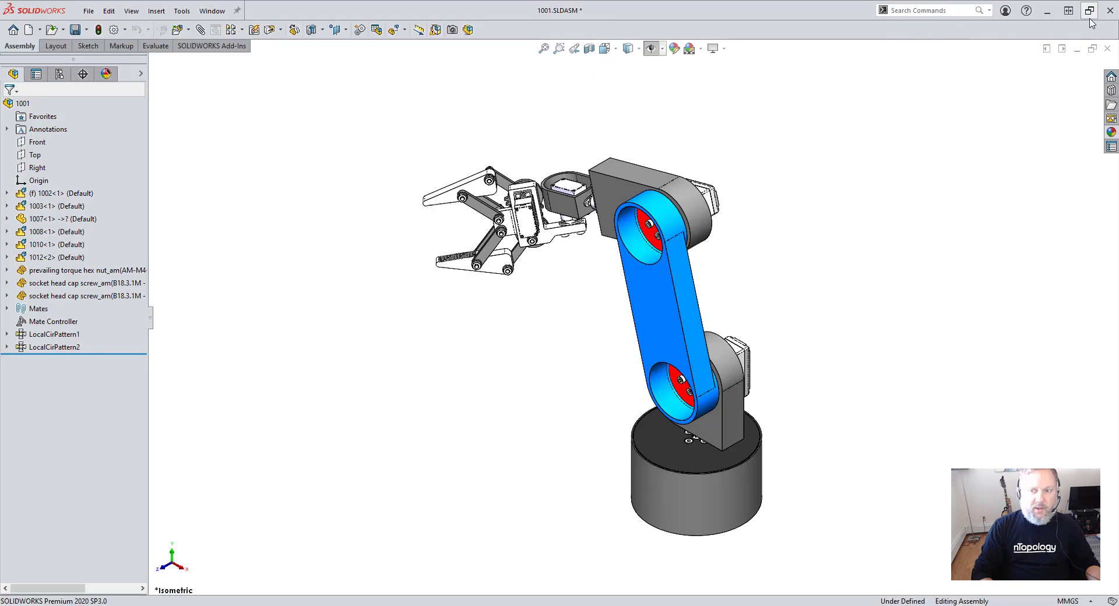
{"action": "right_click", "coordinate": [658, 296]}
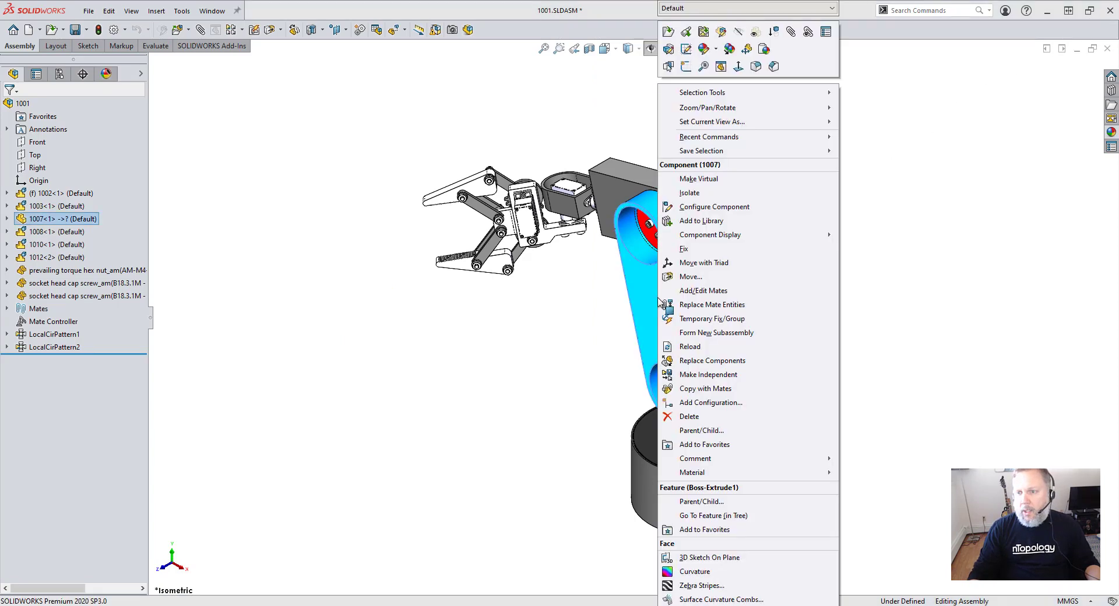
{"action": "left_click", "coordinate": [668, 32]}
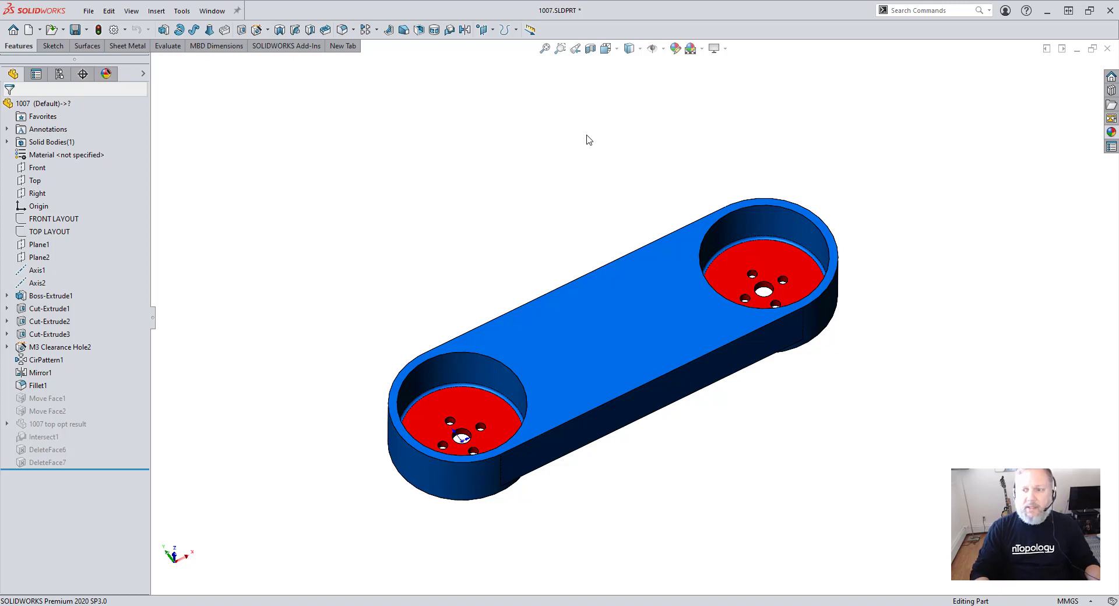
{"action": "middle_click_drag", "start_coordinate": [587, 138], "coordinate": [643, 100]}
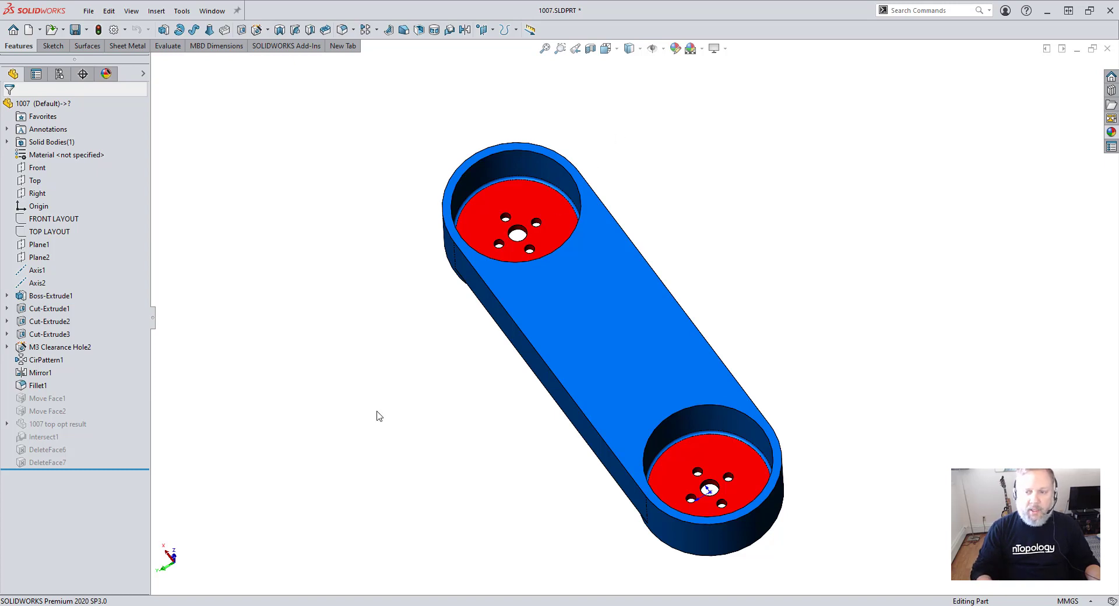
Add an Import Part block in nTop and import 1007.SLDPRT using the SolidWorks (*.sldprt) filter.
{"action": "key", "text": "alt+Tab"}
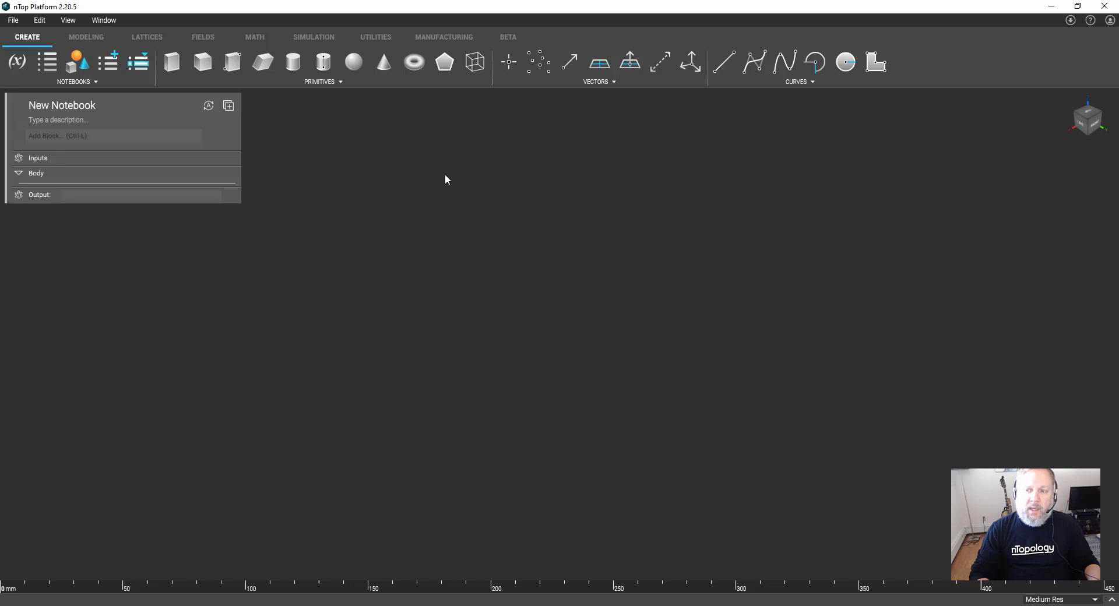
{"action": "left_click", "coordinate": [386, 39]}
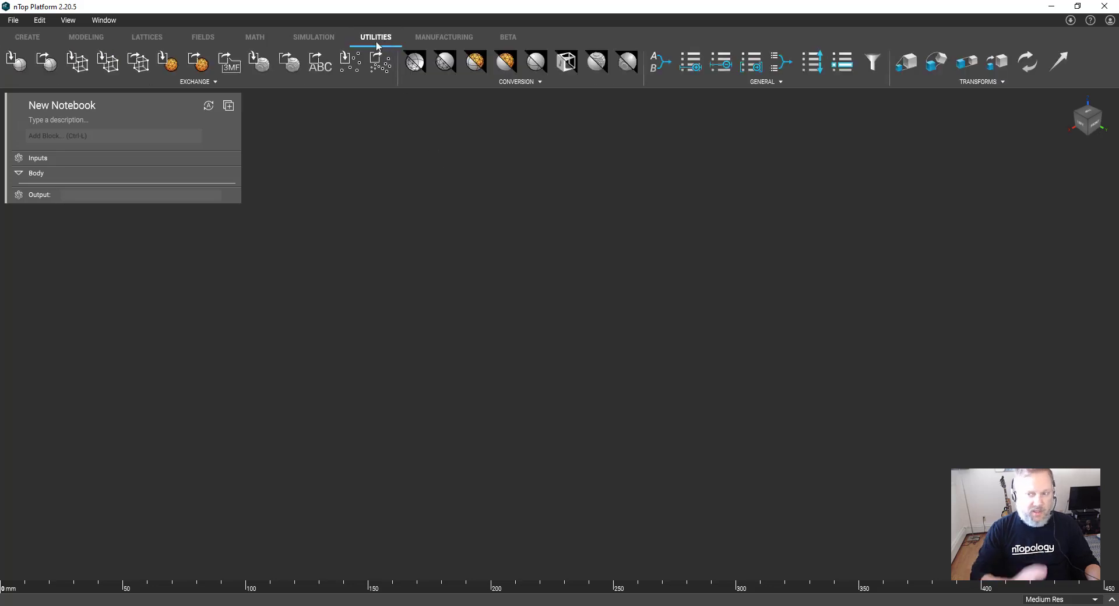
{"action": "left_click", "coordinate": [13, 60]}
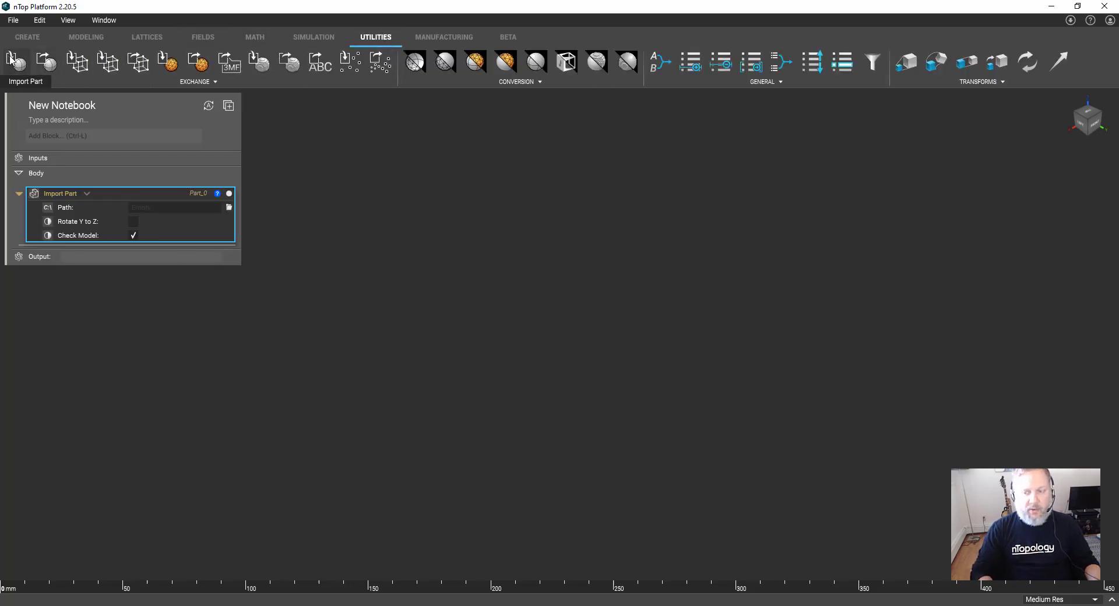
{"action": "left_click", "coordinate": [229, 208]}
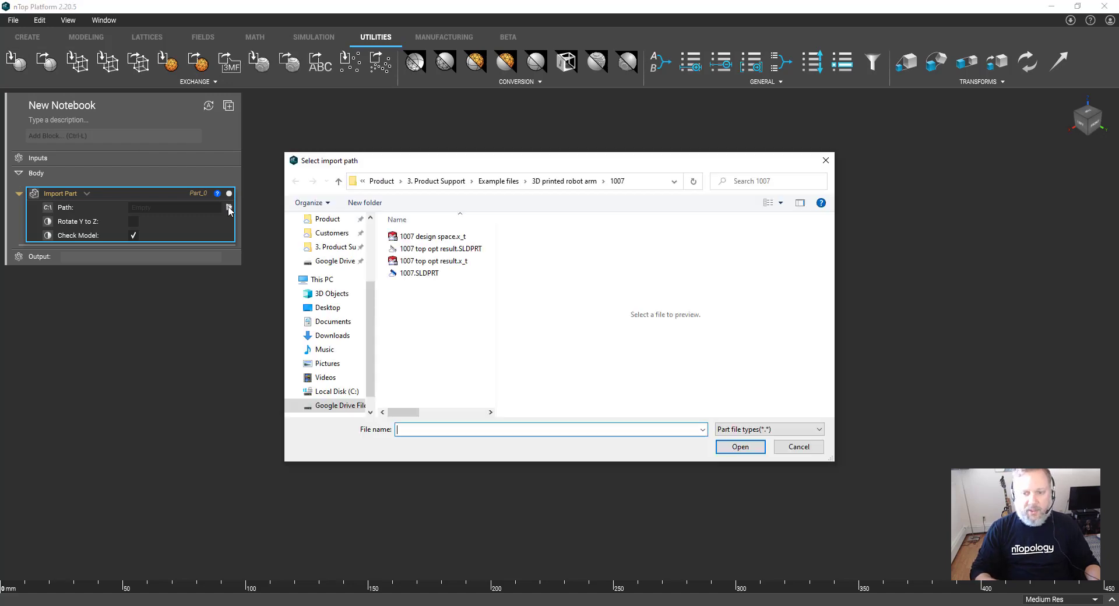
{"action": "left_click", "coordinate": [819, 430]}
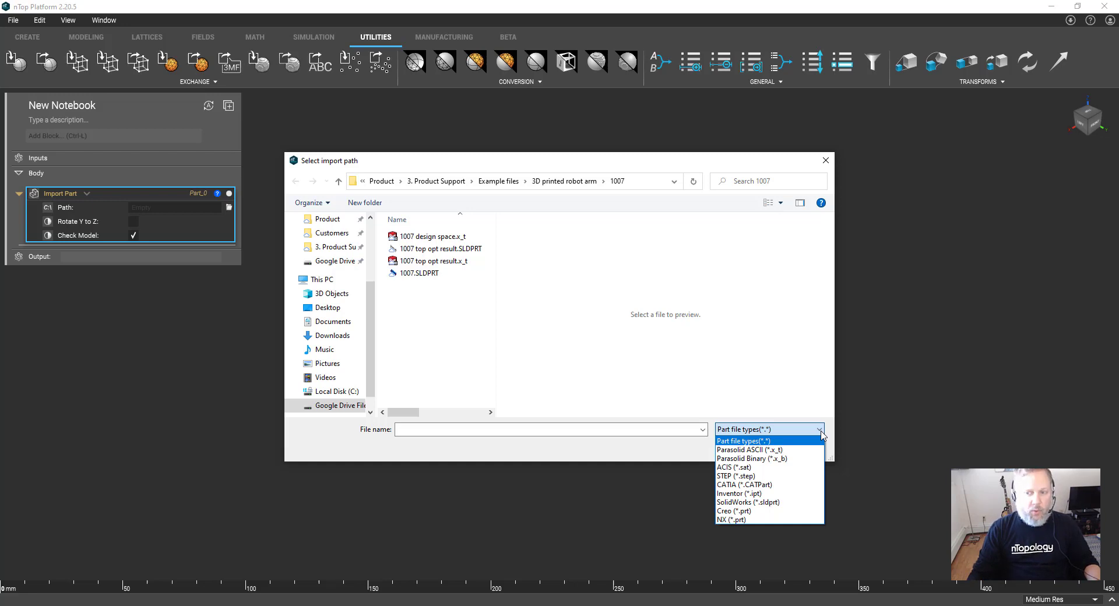
{"action": "left_click", "coordinate": [804, 502]}
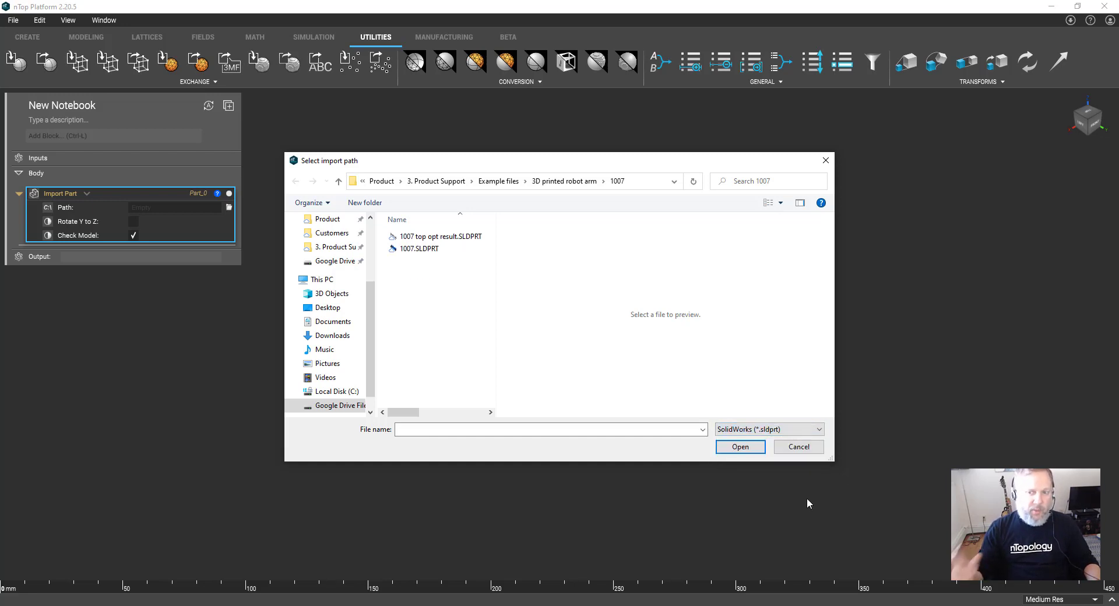
{"action": "left_click", "coordinate": [419, 251]}
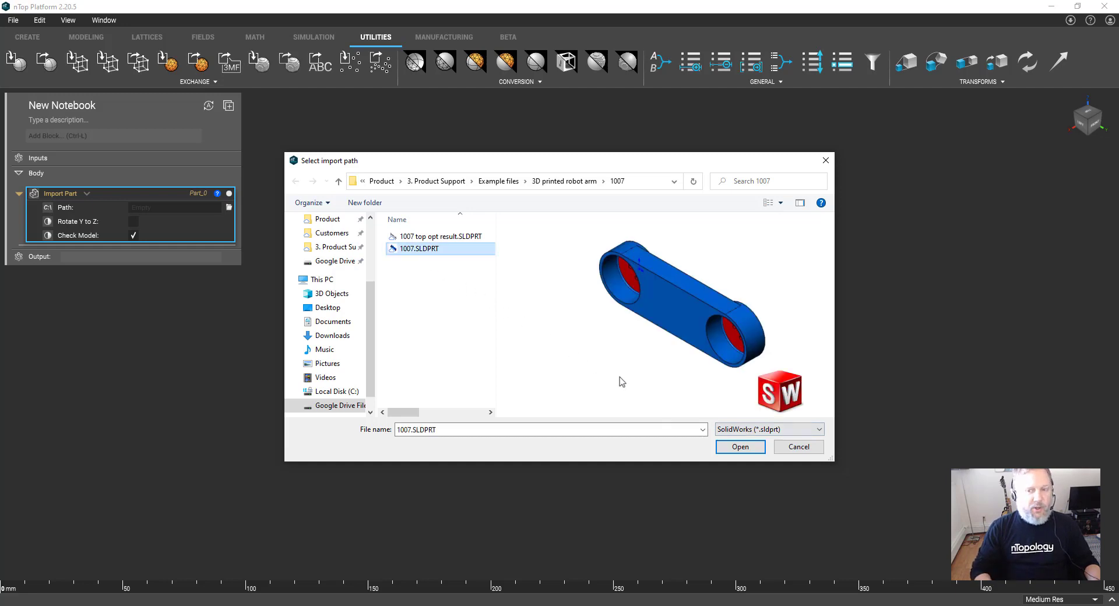
{"action": "left_click", "coordinate": [740, 447]}
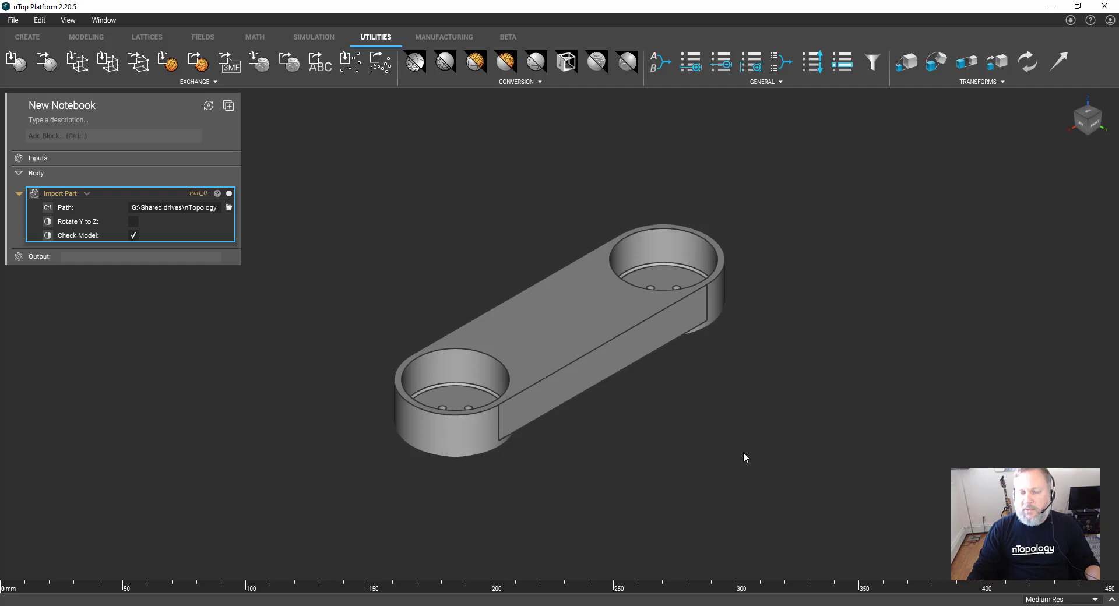
Switch to the 1007 part window and activate its design space configuration.
{"action": "left_click", "coordinate": [323, 603]}
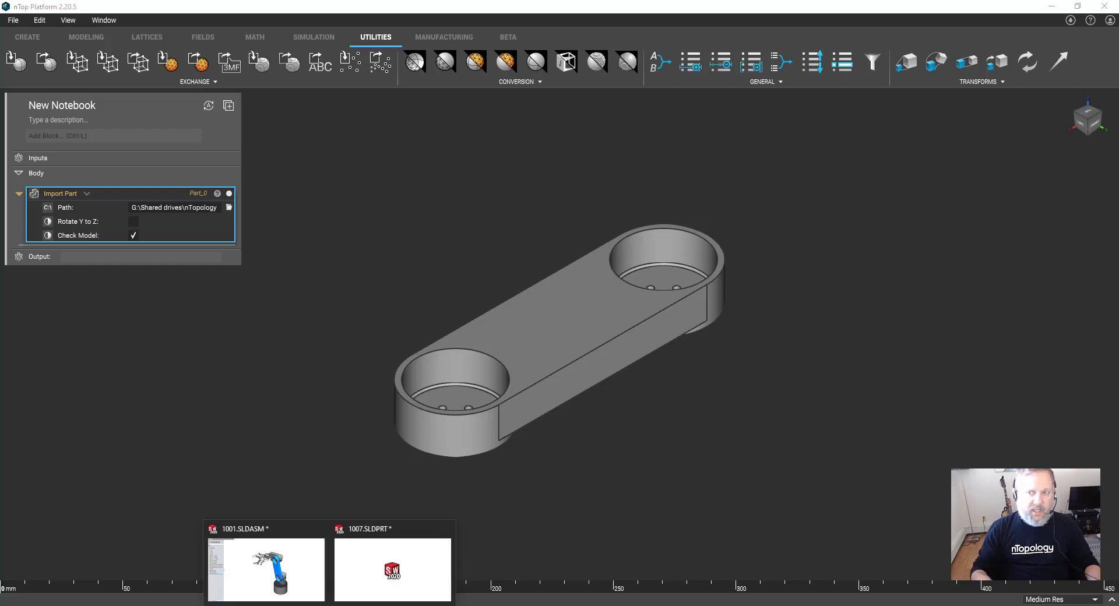
{"action": "left_click", "coordinate": [320, 599]}
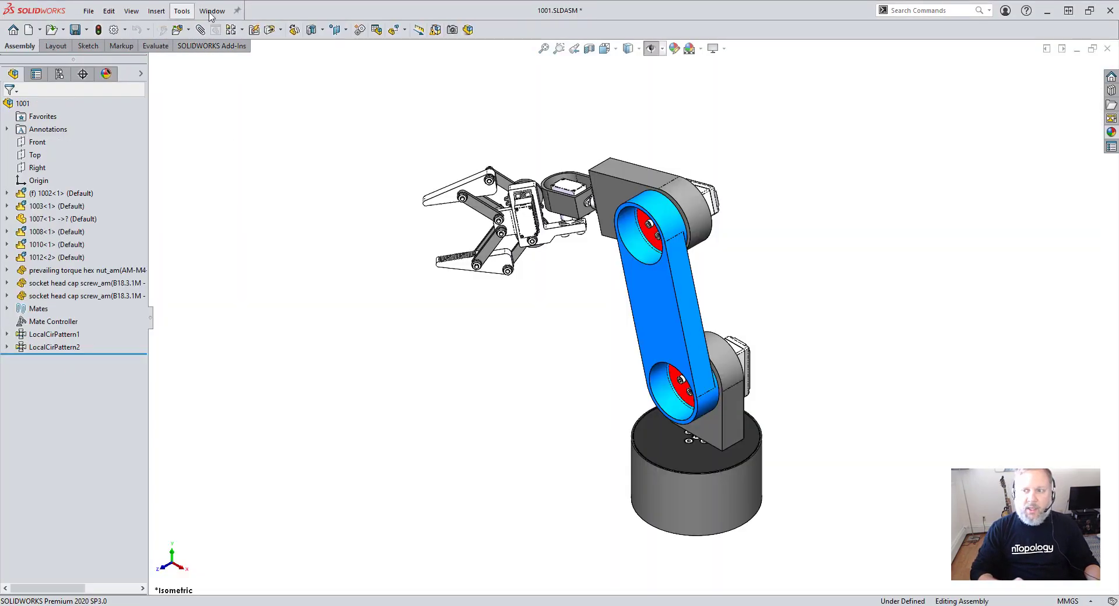
{"action": "left_click", "coordinate": [211, 11]}
{"action": "left_click", "coordinate": [239, 171]}
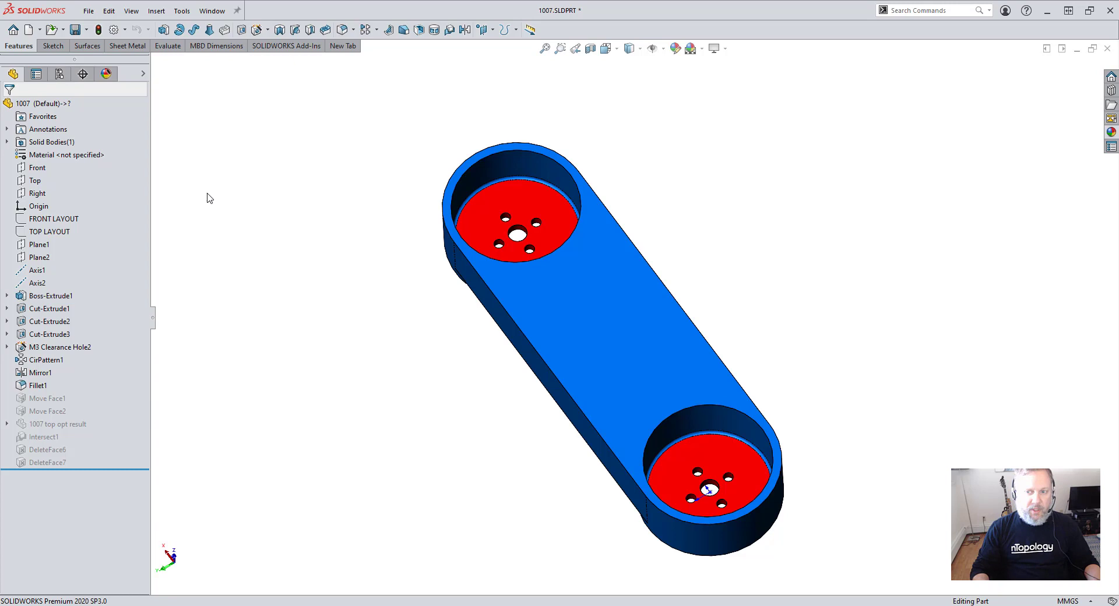
{"action": "left_click", "coordinate": [60, 76]}
{"action": "double_click", "coordinate": [76, 126]}
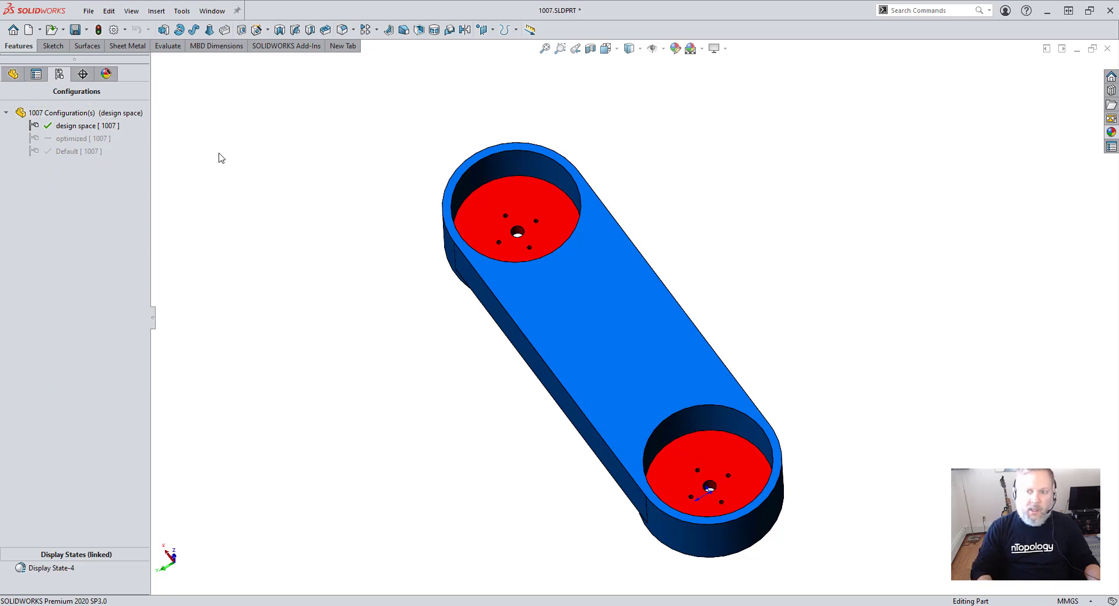
Inspect the Move Face1 and Move Face2 features, closing each without changes.
{"action": "left_click", "coordinate": [11, 78]}
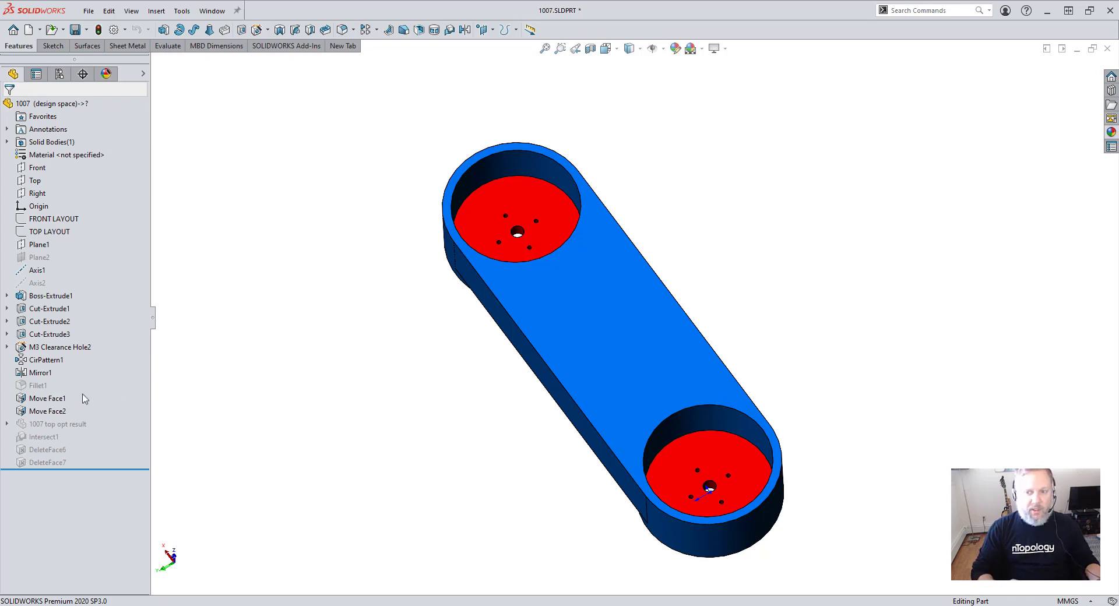
{"action": "left_click", "coordinate": [62, 400]}
{"action": "left_click", "coordinate": [77, 367]}
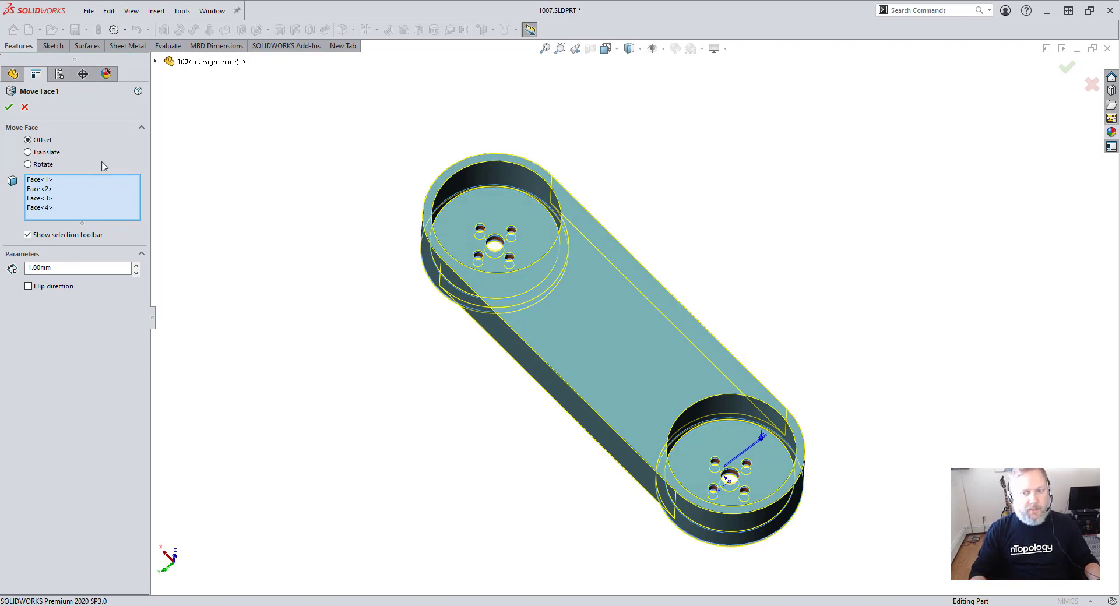
{"action": "left_click", "coordinate": [24, 108]}
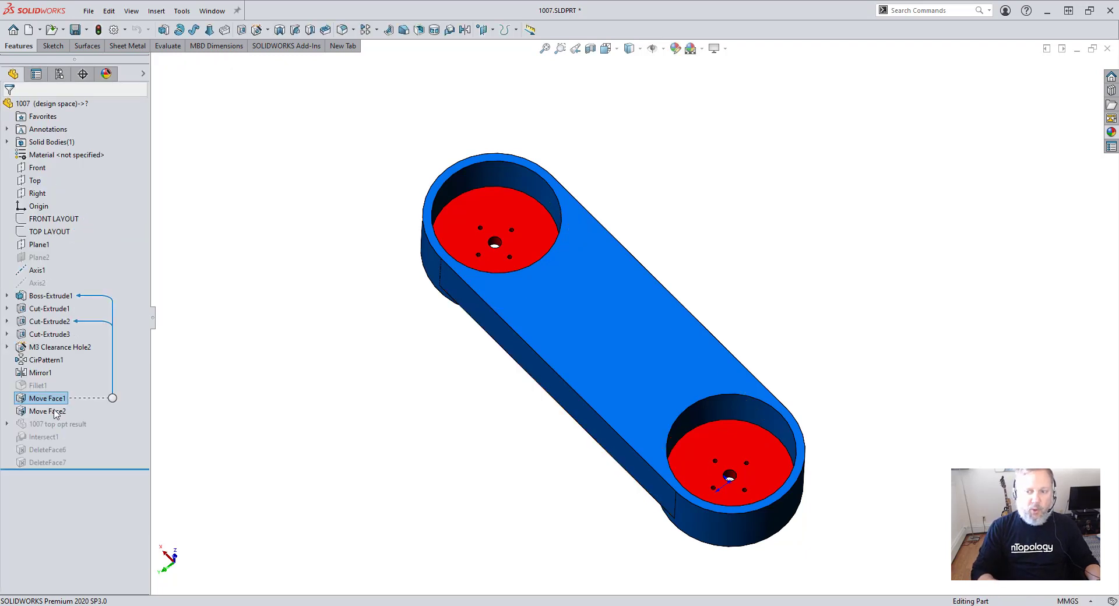
{"action": "left_click", "coordinate": [55, 411]}
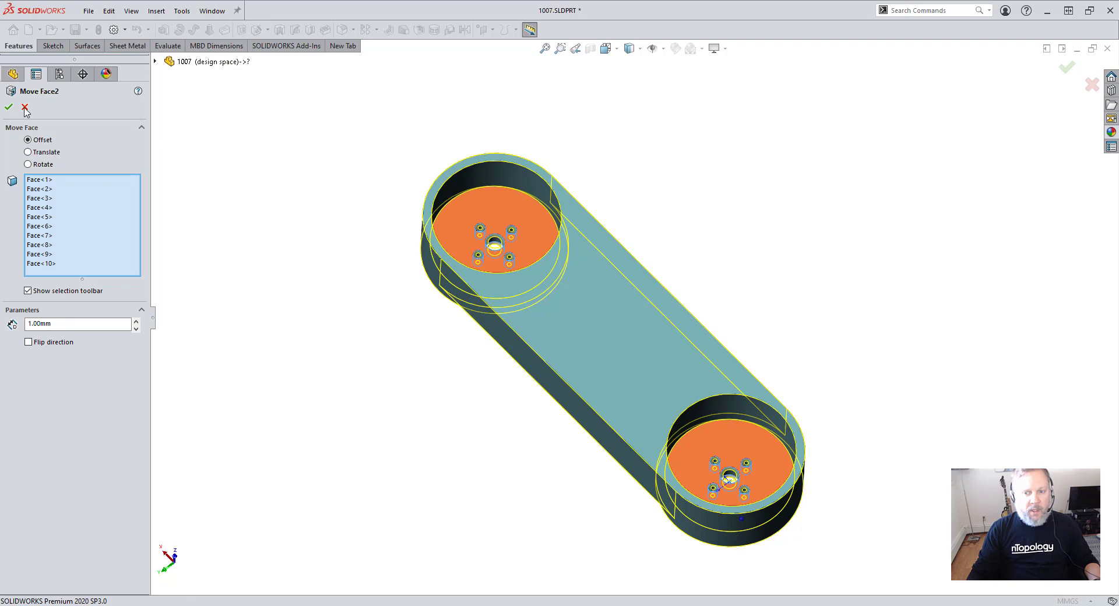
{"action": "left_click", "coordinate": [25, 108]}
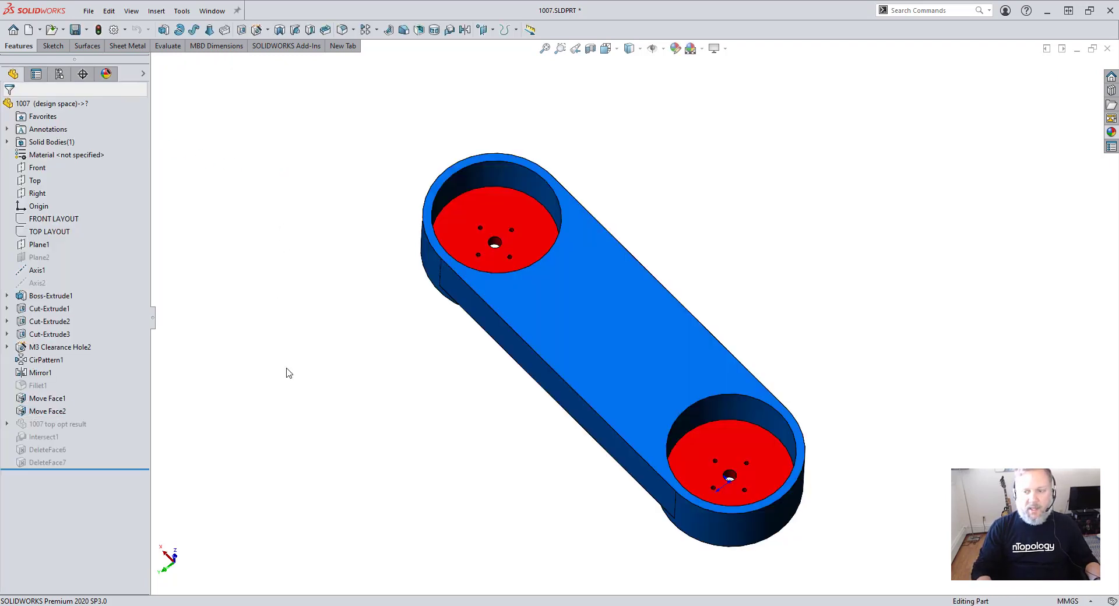
Save the part in Parasolid (*.x_t) format as '1007 design space.x_t'.
{"action": "left_click", "coordinate": [88, 11]}
{"action": "left_click", "coordinate": [105, 155]}
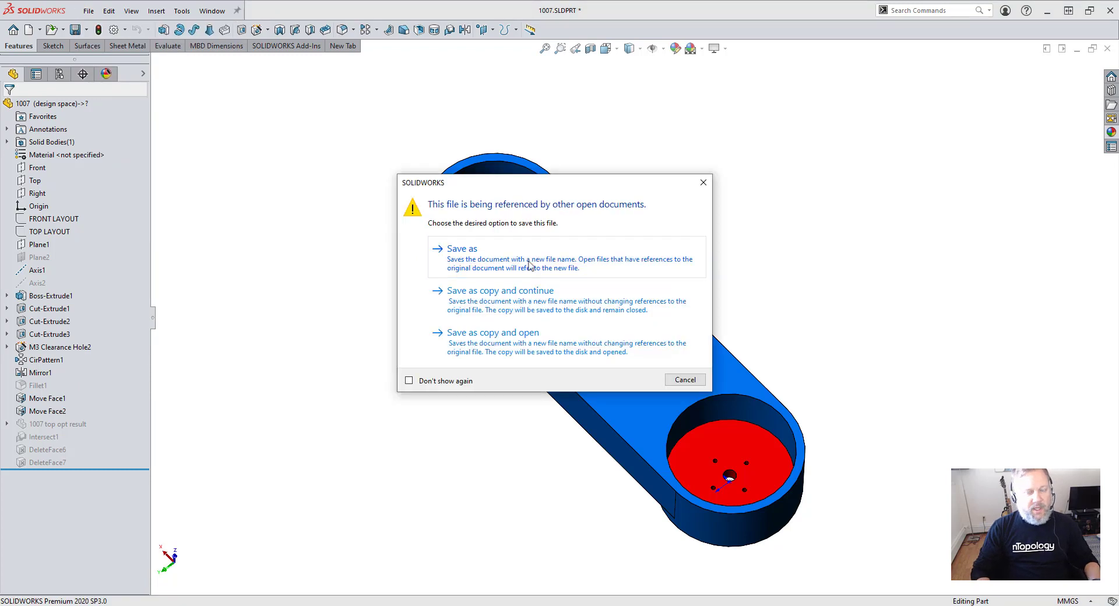
{"action": "left_click", "coordinate": [529, 261]}
{"action": "left_click", "coordinate": [528, 403]}
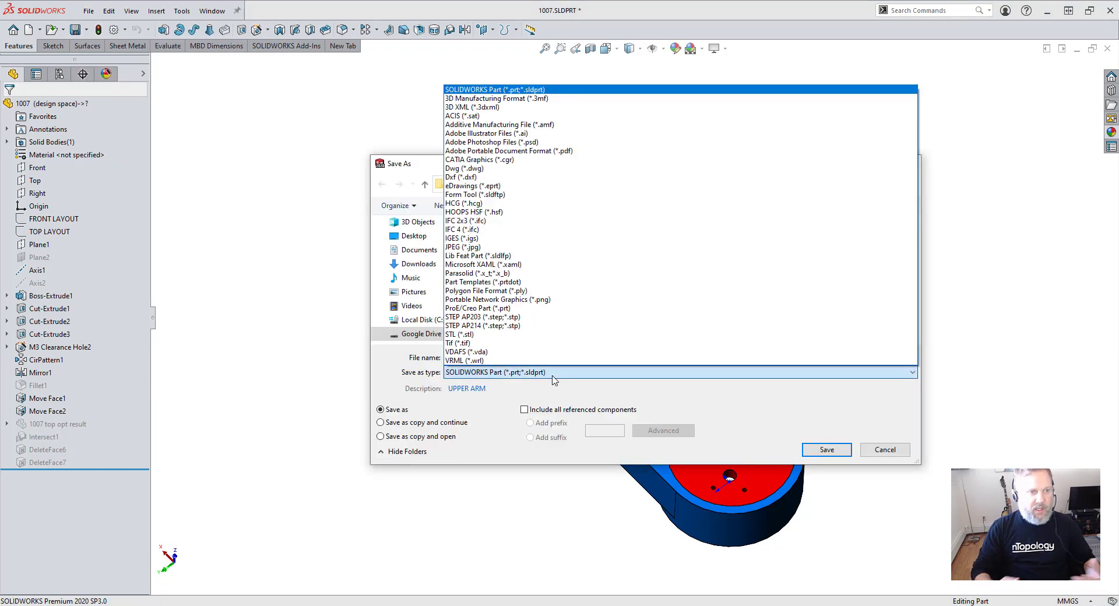
{"action": "left_click", "coordinate": [527, 279]}
{"action": "left_click", "coordinate": [515, 240]}
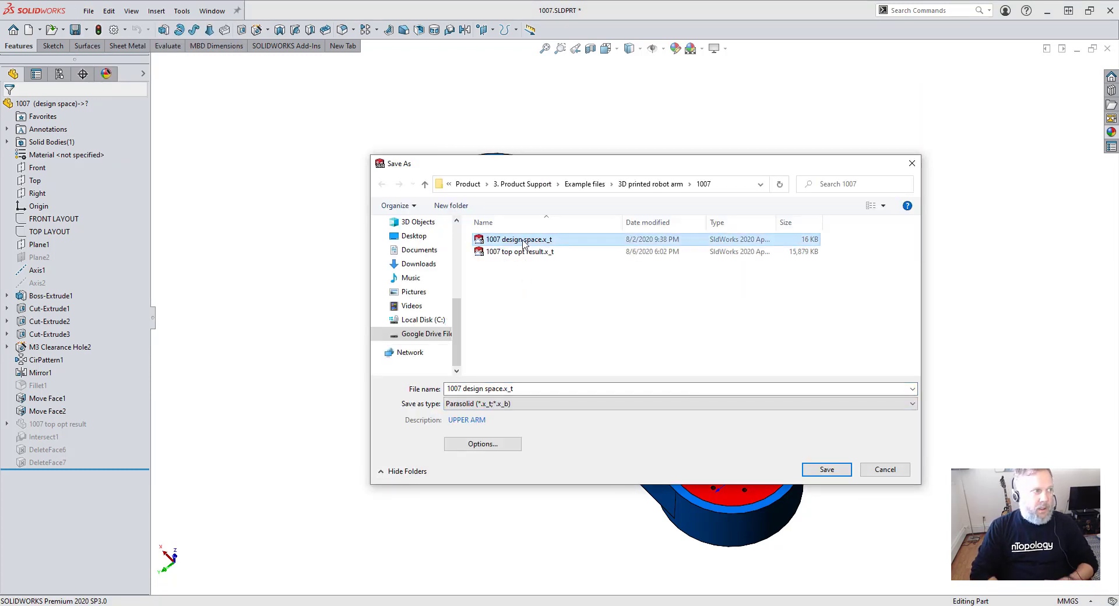
{"action": "left_click", "coordinate": [825, 469]}
Re-import '1007 design space.x_t' into the Import Part block and orbit to check the hole bottoms.
{"action": "mouse_move", "coordinate": [429, 599]}
{"action": "left_click", "coordinate": [449, 568]}
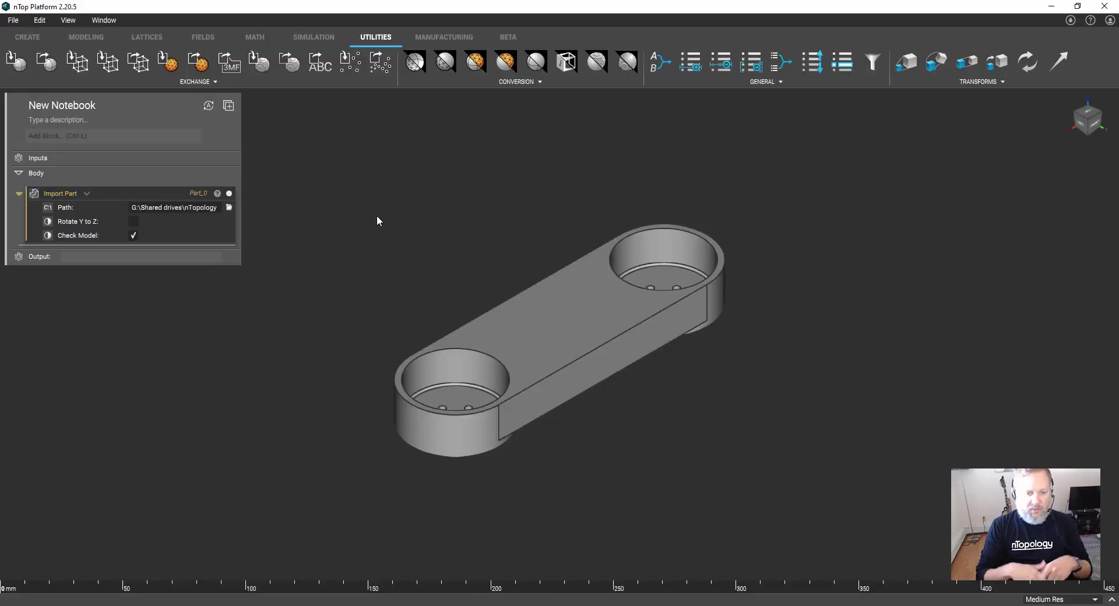
{"action": "left_click", "coordinate": [229, 208]}
{"action": "left_click", "coordinate": [443, 236]}
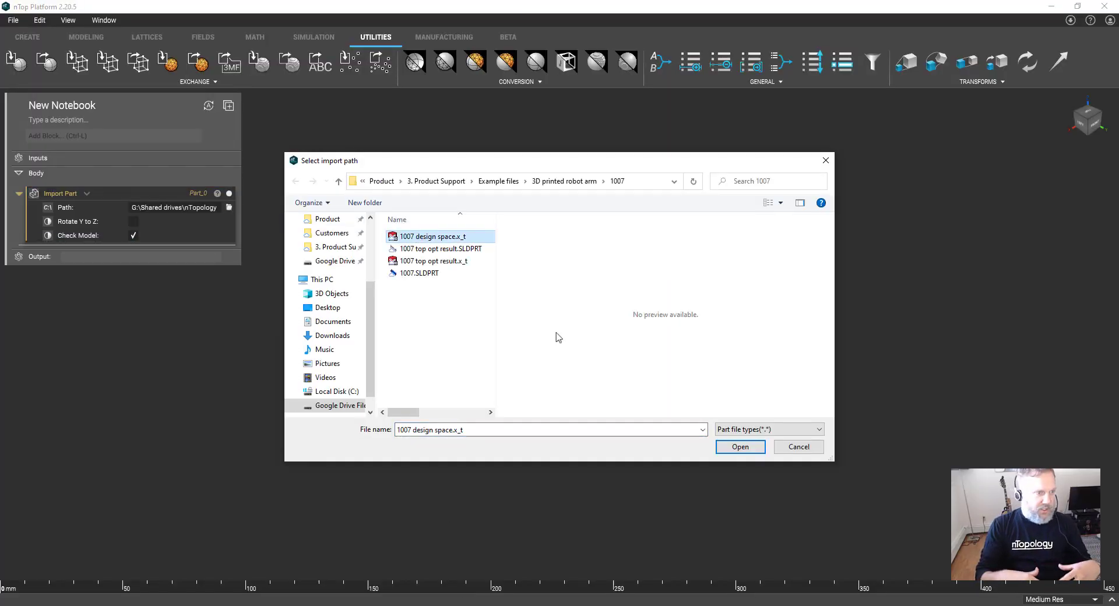
{"action": "double_click", "coordinate": [515, 232]}
{"action": "right_click_drag", "start_coordinate": [512, 225], "coordinate": [419, 266]}
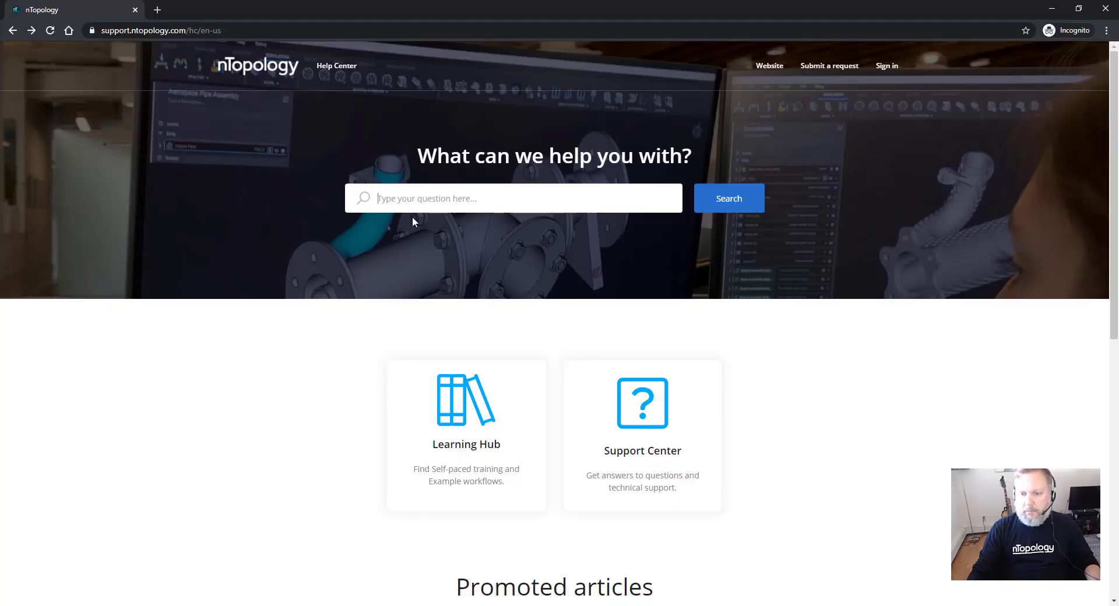
Search the Help Center for 'topology optim', open the Topology Optimization Walk-through, and return to nTop.
{"action": "type", "text": "topology"}
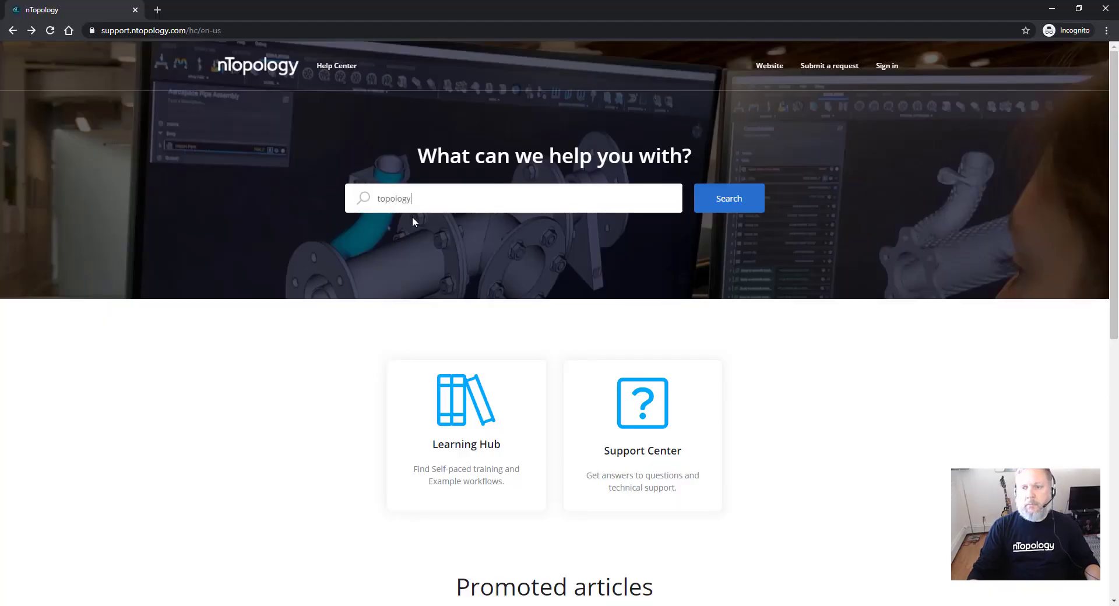
{"action": "type", "text": " optim"}
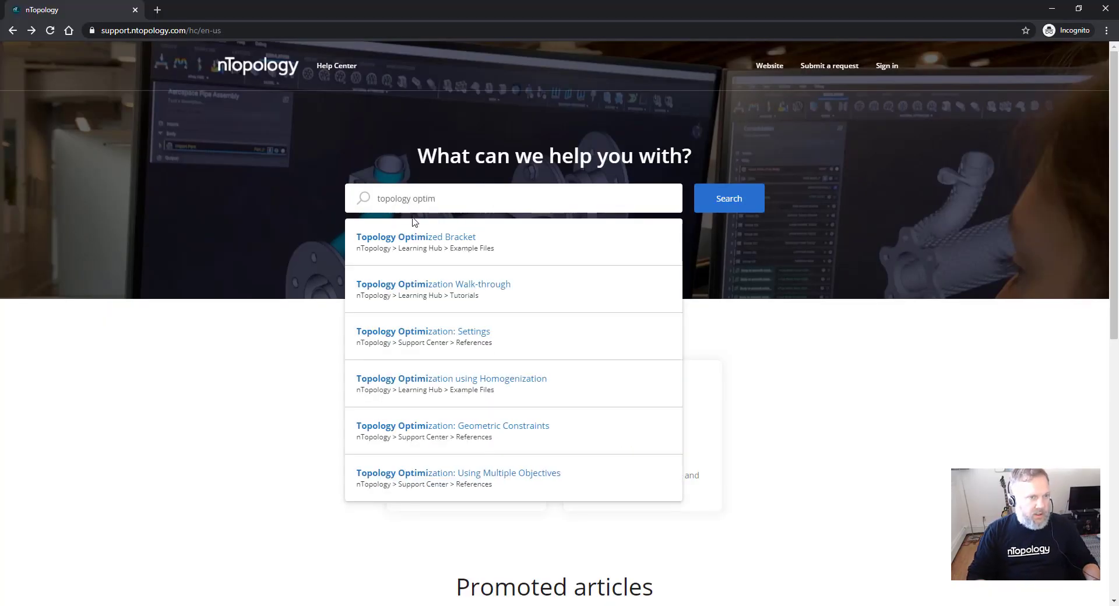
{"action": "left_click", "coordinate": [427, 280]}
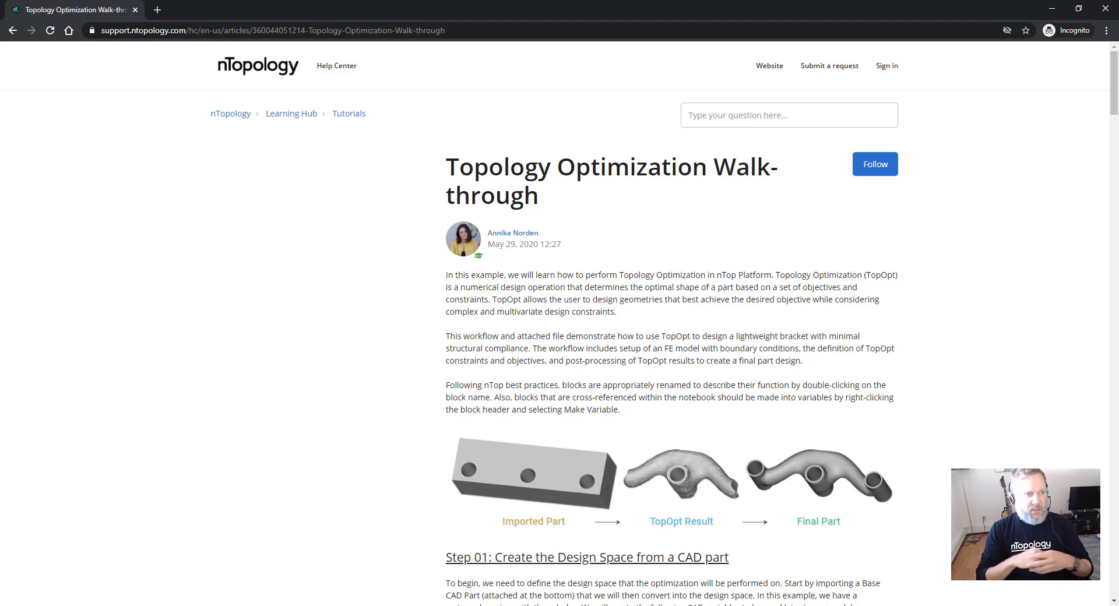
{"action": "key", "text": "alt+Tab"}
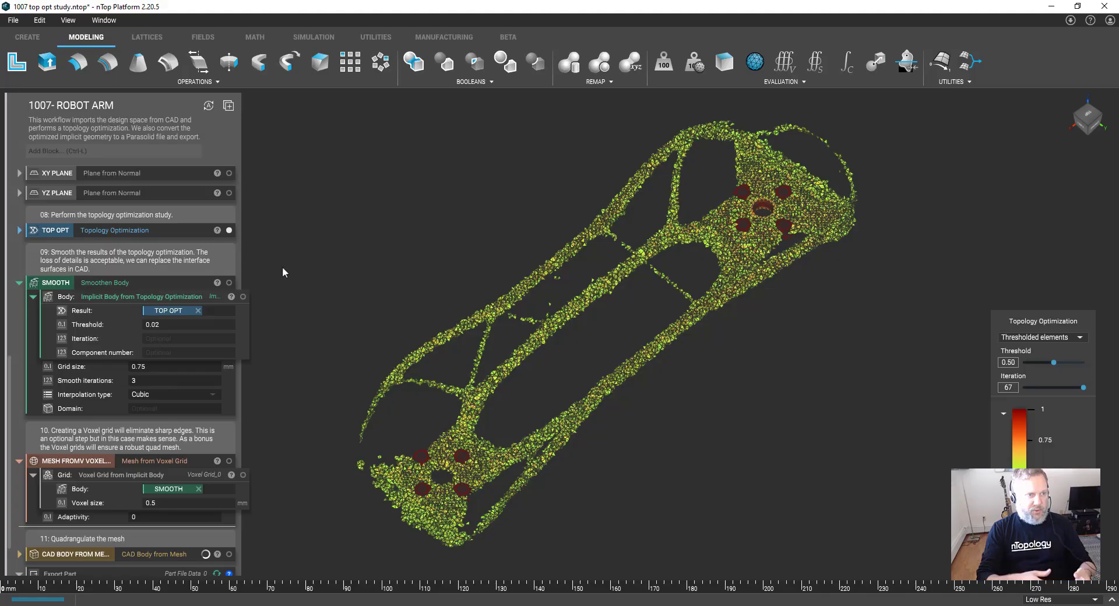
Collapse the SMOOTH block and switch visibility from the TOP OPT result to the smoothed body.
{"action": "left_click", "coordinate": [21, 284]}
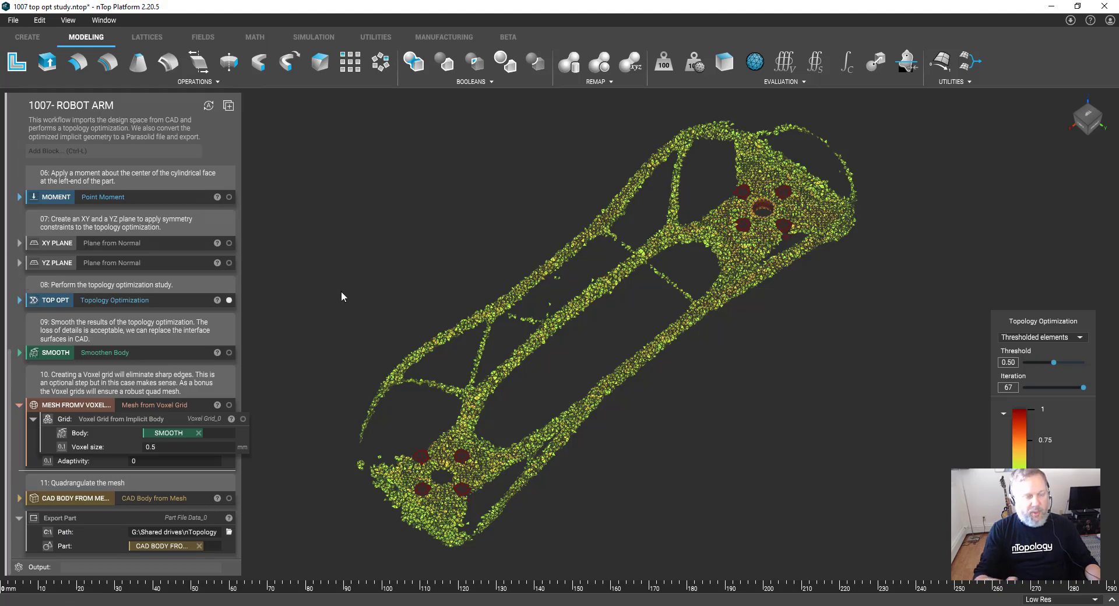
{"action": "left_click", "coordinate": [230, 299]}
{"action": "left_click", "coordinate": [229, 352]}
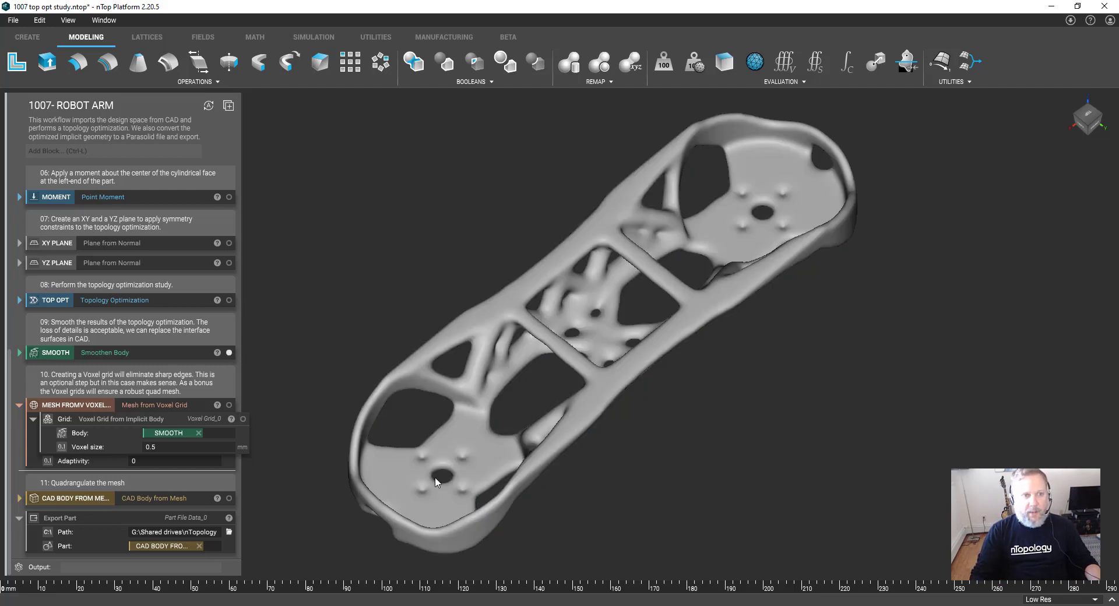
{"action": "scroll", "coordinate": [436, 481], "scroll_direction": "up", "scroll_amount": 5}
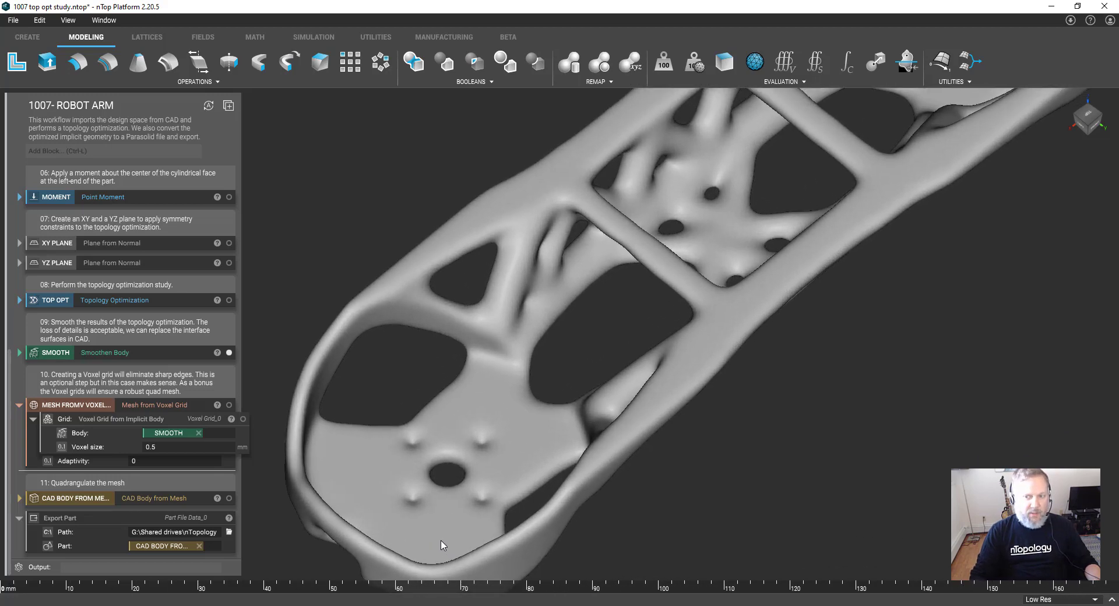
Step visibility through MESH FROM VOXEL to CAD BODY FROM MESH, then orbit to inspect it.
{"action": "left_click", "coordinate": [230, 353]}
{"action": "left_click", "coordinate": [229, 405]}
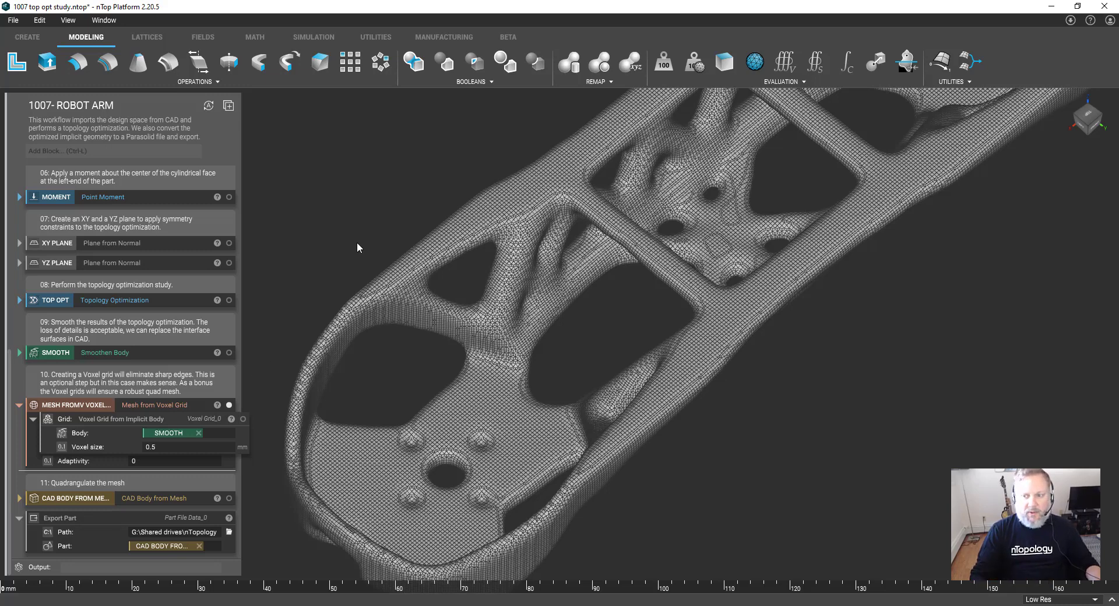
{"action": "left_click", "coordinate": [229, 405]}
{"action": "left_click", "coordinate": [229, 498]}
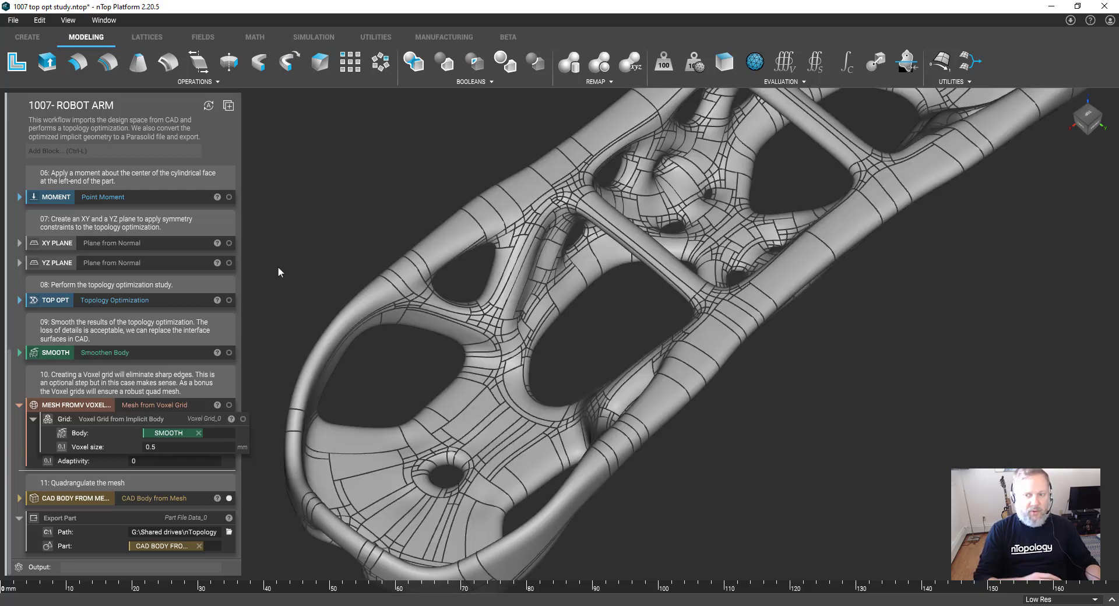
{"action": "scroll", "coordinate": [288, 278], "scroll_direction": "down", "scroll_amount": 5}
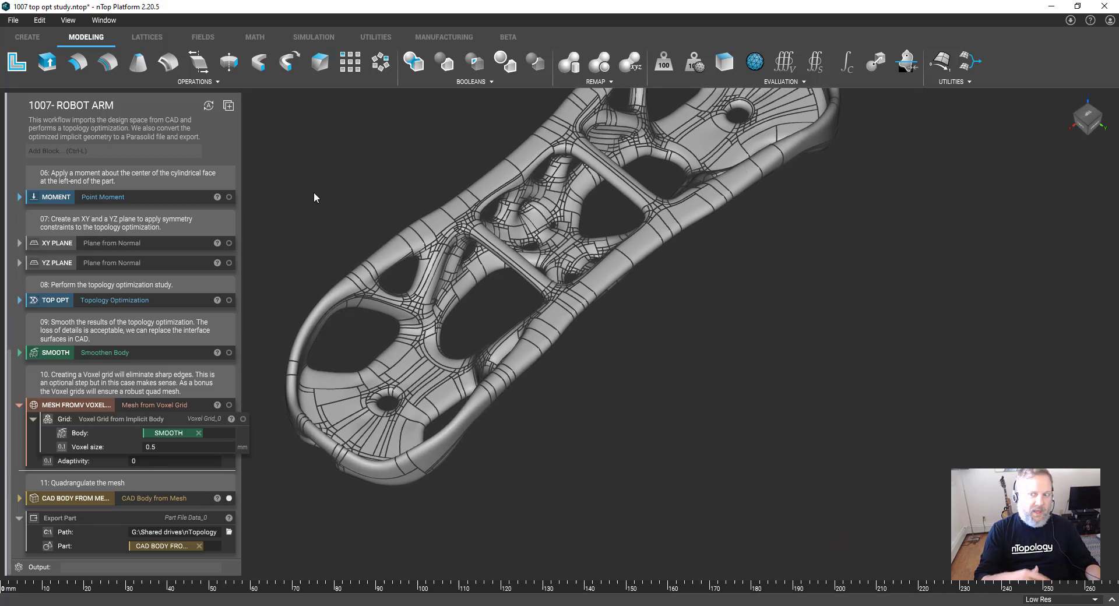
{"action": "middle_click_drag", "start_coordinate": [316, 184], "coordinate": [408, 275]}
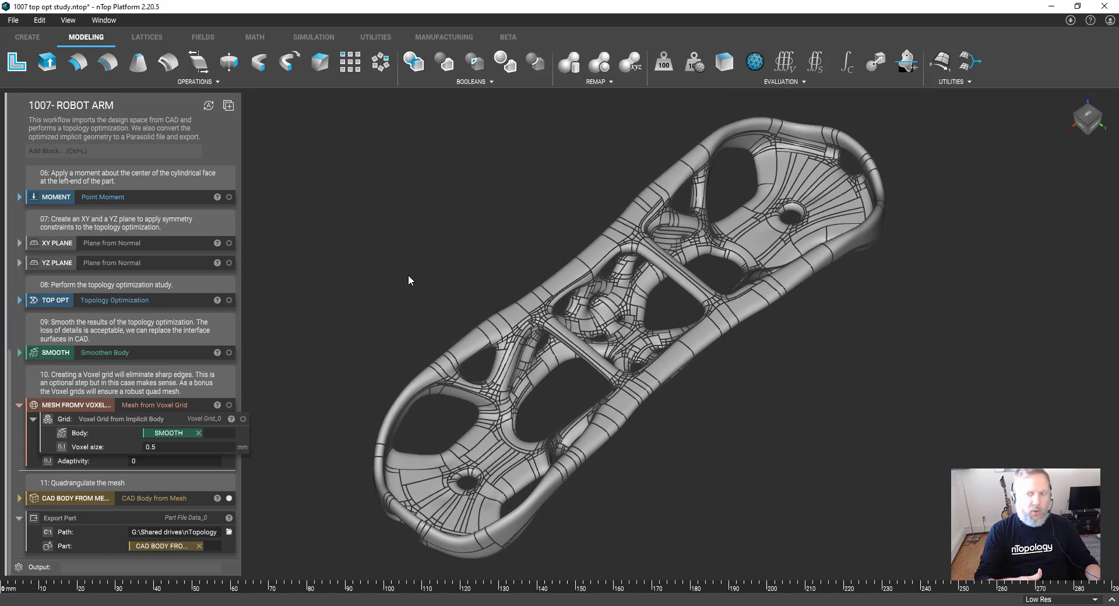
{"action": "right_click_drag", "start_coordinate": [408, 281], "coordinate": [346, 7]}
{"action": "right_click_drag", "start_coordinate": [428, 312], "coordinate": [450, 574]}
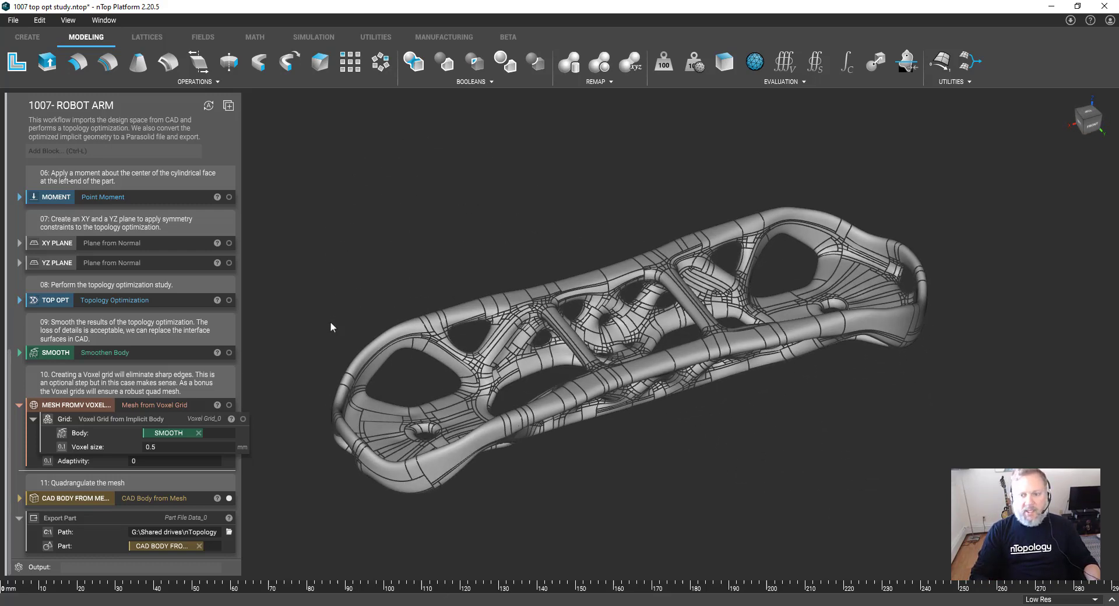
Set the Export Part path to the existing .x_t file in the 1007 folder, confirming the overwrite.
{"action": "left_click", "coordinate": [229, 532]}
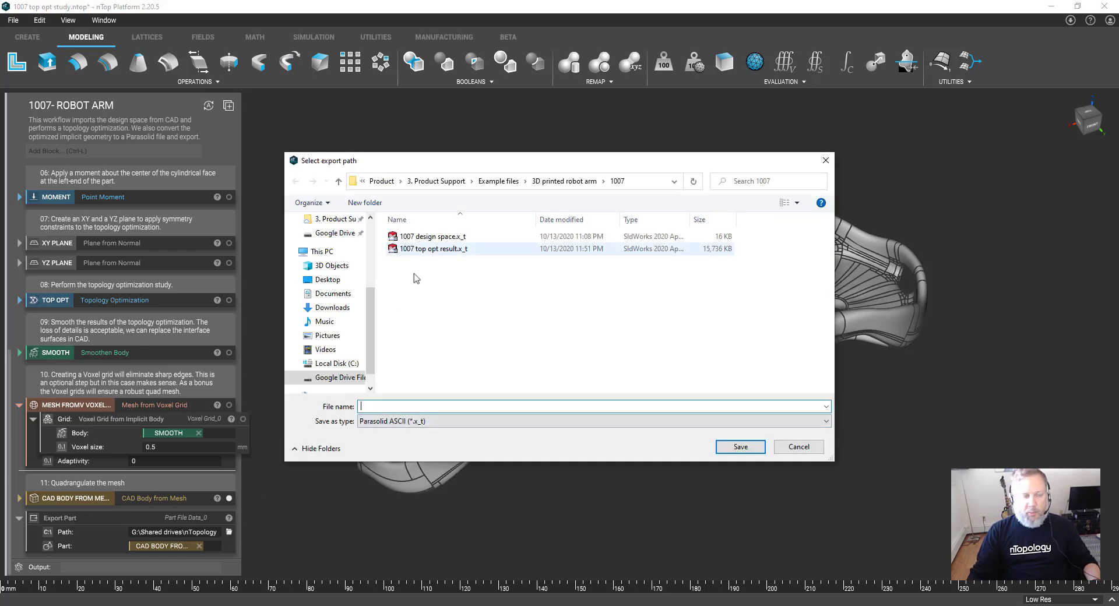
{"action": "left_click", "coordinate": [442, 238]}
{"action": "left_click", "coordinate": [740, 446]}
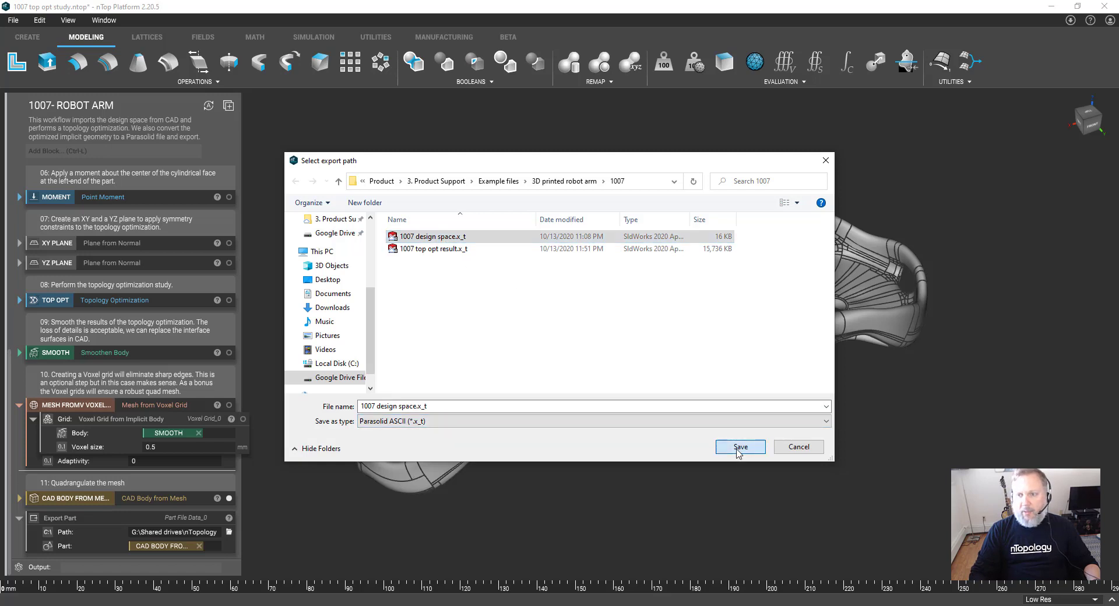
{"action": "key", "text": "y"}
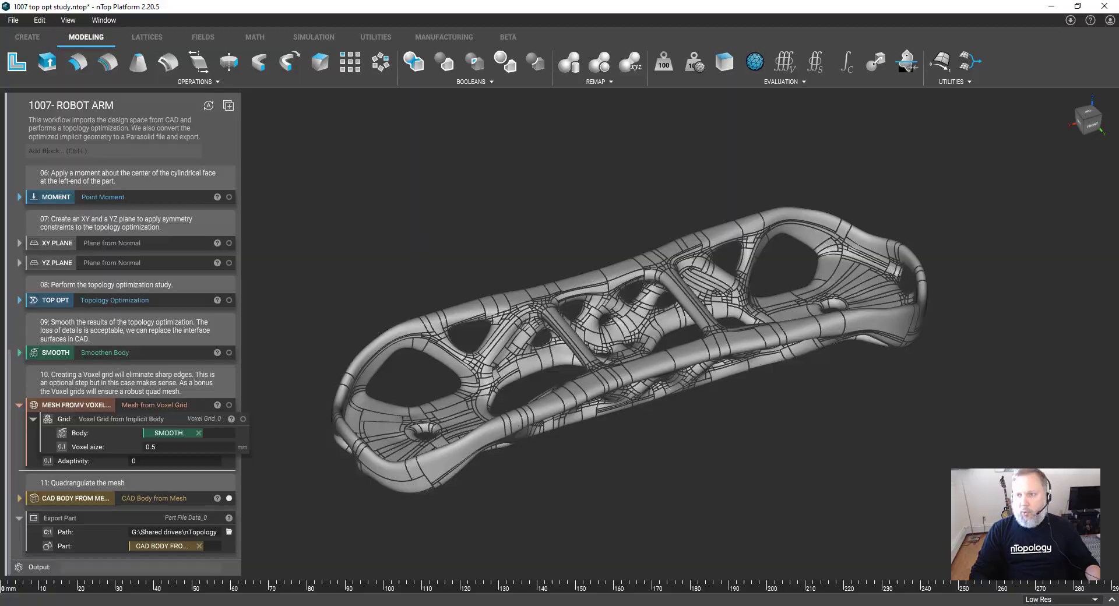
{"action": "key", "text": "alt+Tab"}
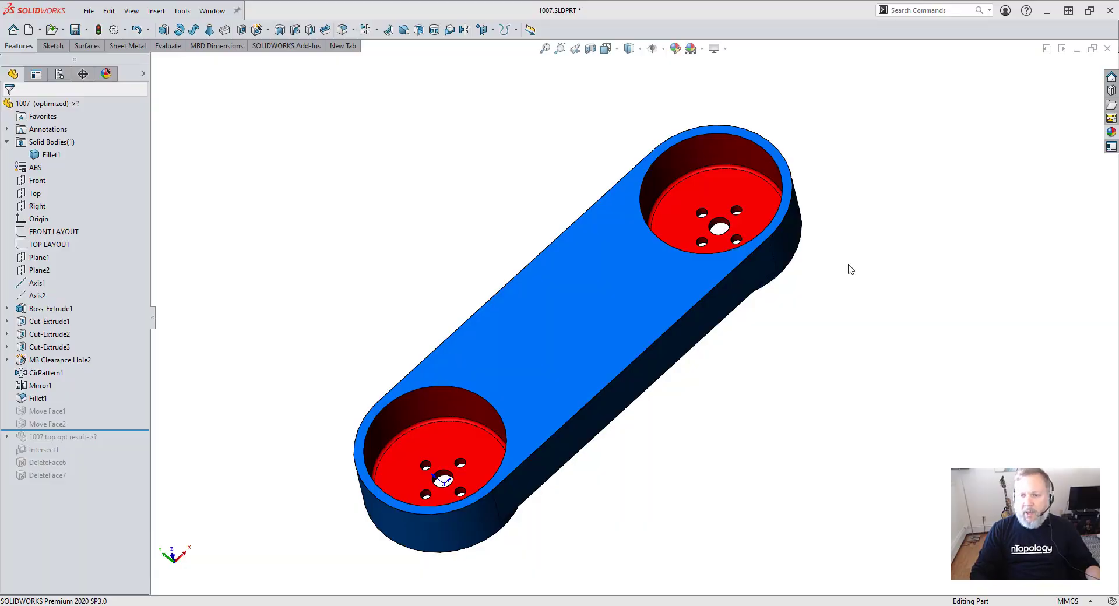
Open '1007 top opt result.x_t' as a Parasolid file and repair its faulty face.
{"action": "key", "text": "ctrl+o"}
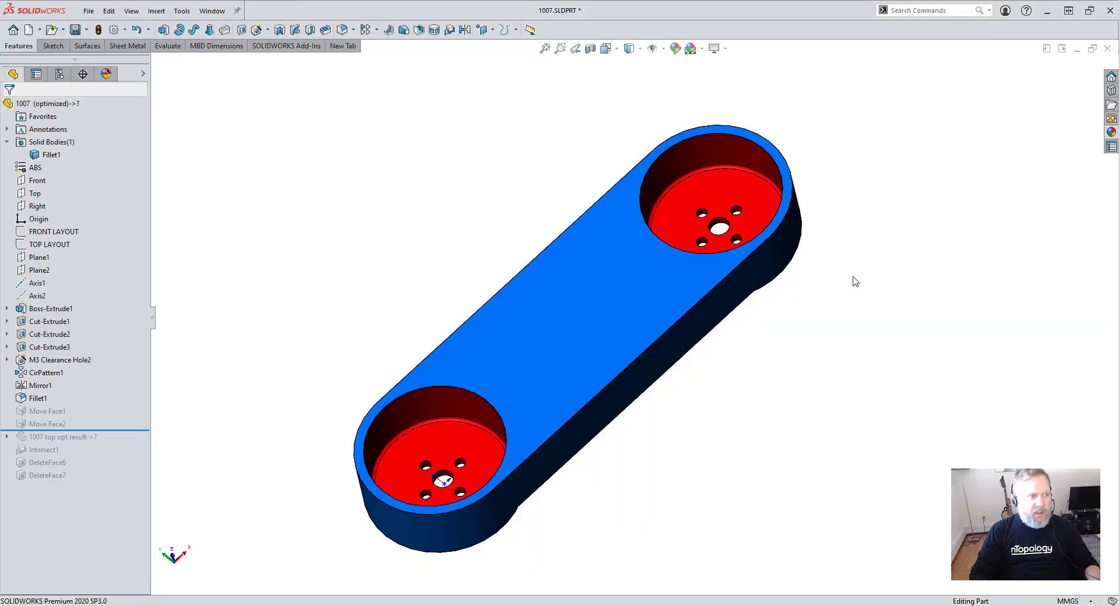
{"action": "left_click", "coordinate": [906, 432]}
{"action": "left_click", "coordinate": [839, 364]}
{"action": "left_click", "coordinate": [519, 251]}
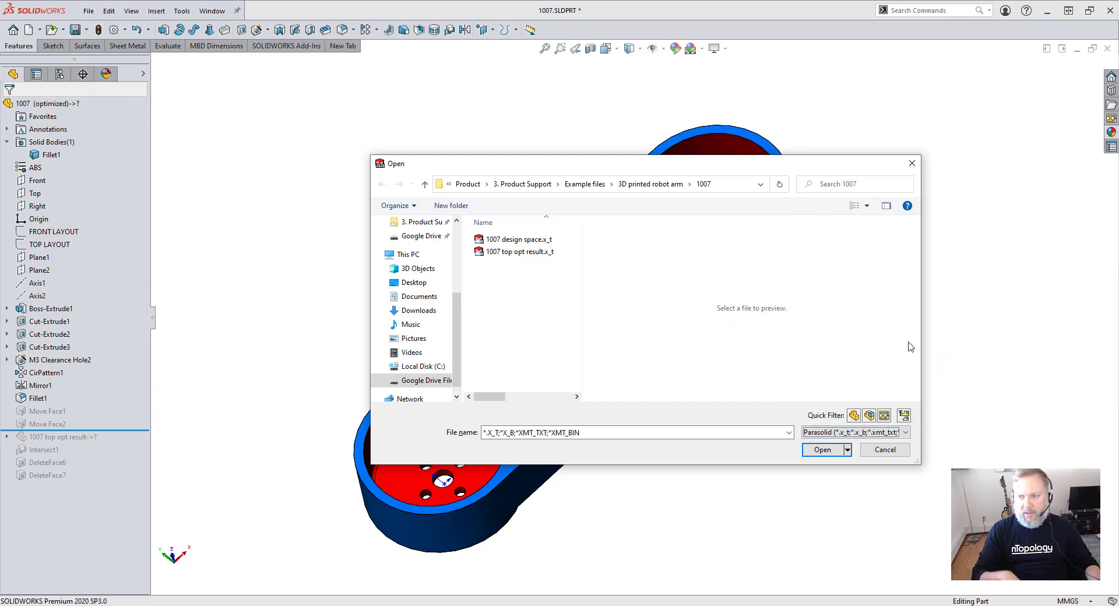
{"action": "left_click", "coordinate": [822, 469]}
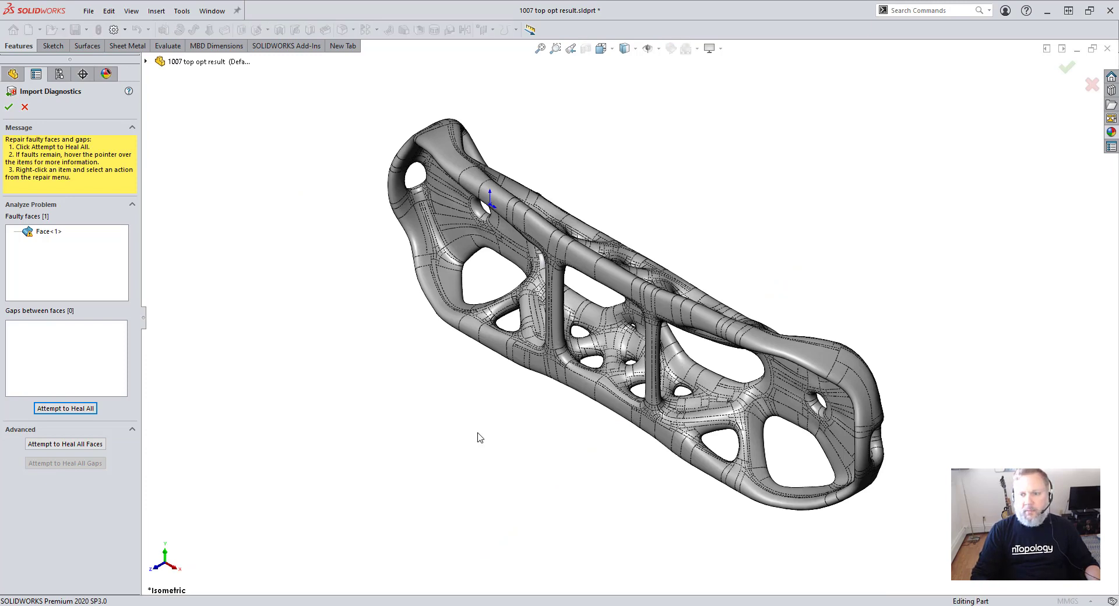
{"action": "right_click", "coordinate": [55, 232]}
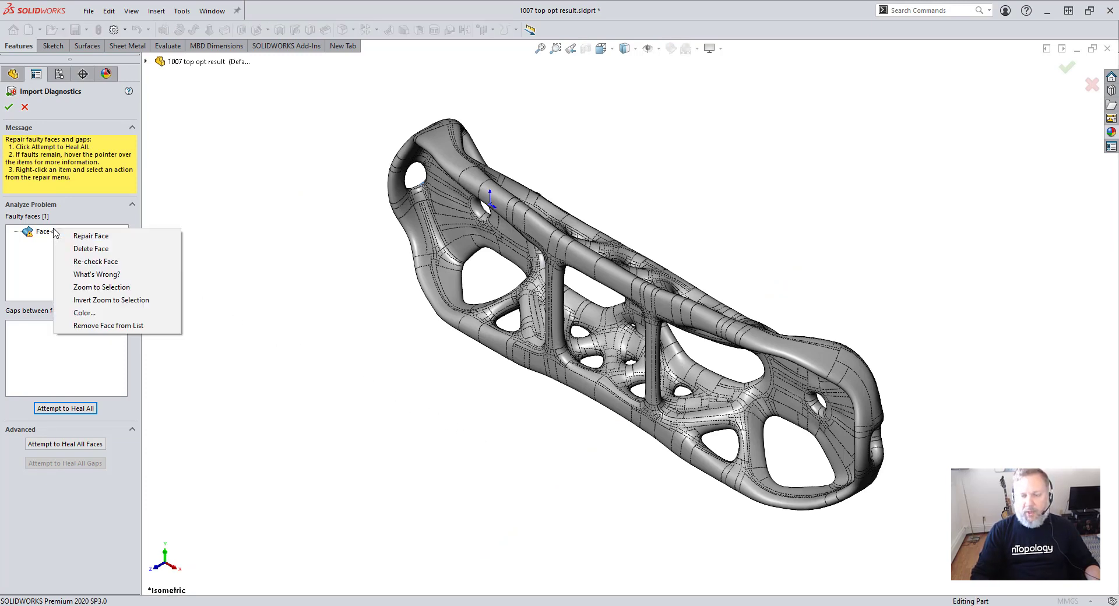
{"action": "left_click", "coordinate": [71, 235]}
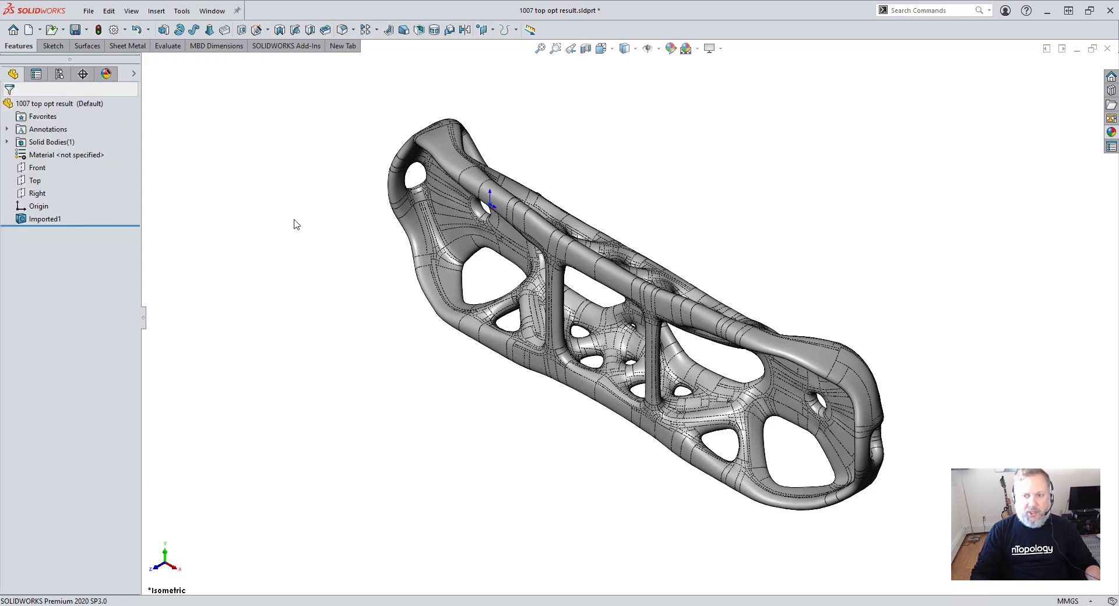
Save it as '1007 top opt result.SLDPRT', replacing the old file, and return to 1007.SLDPRT.
{"action": "key", "text": "ctrl+s"}
{"action": "left_click", "coordinate": [820, 452]}
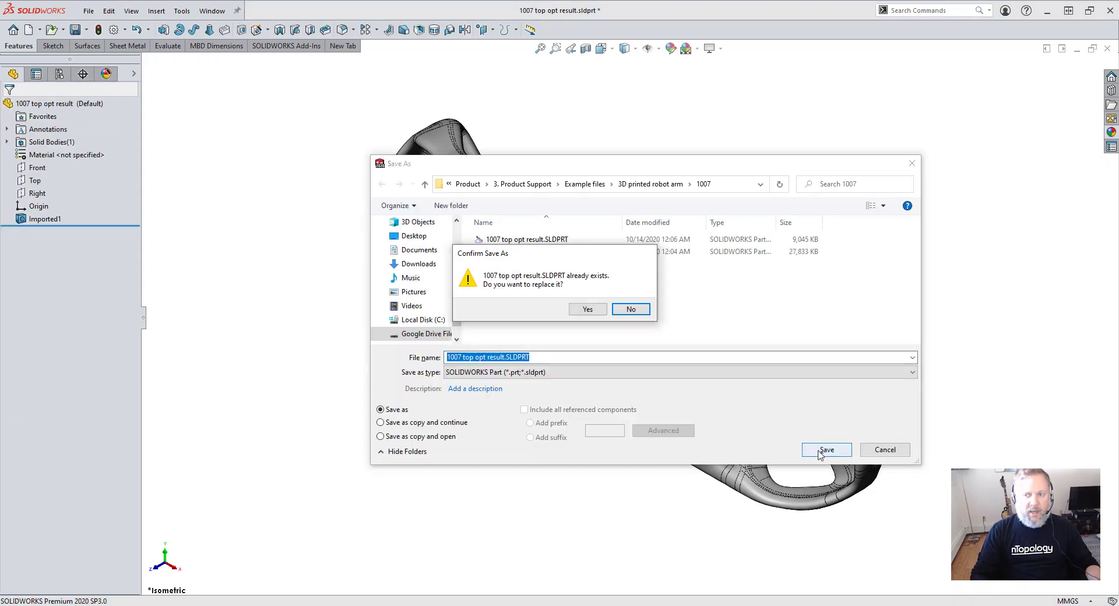
{"action": "left_click", "coordinate": [582, 309]}
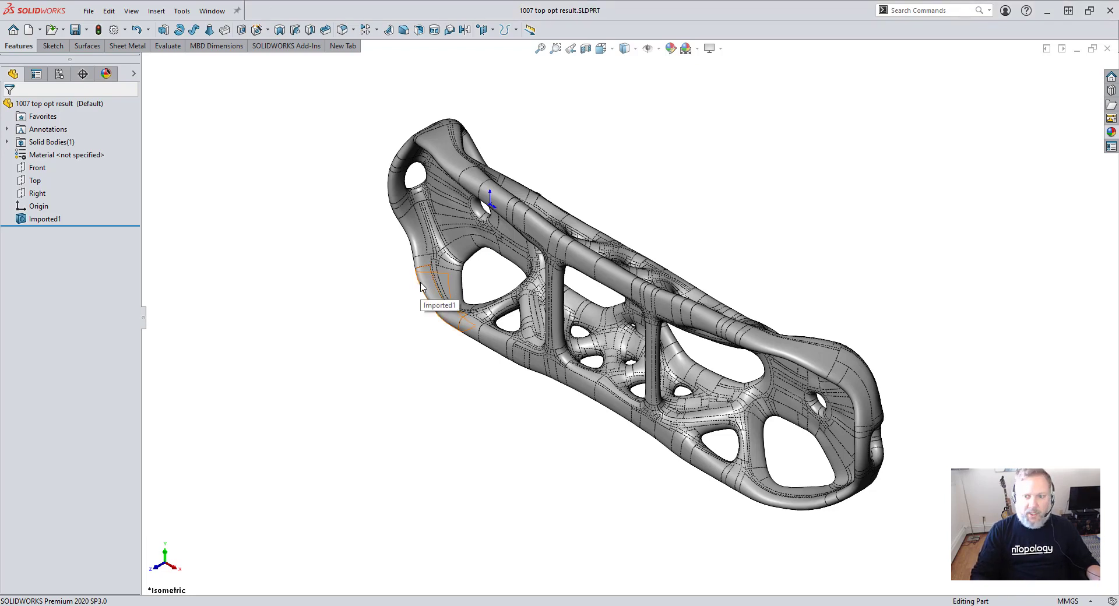
{"action": "key", "text": "ctrl+Tab"}
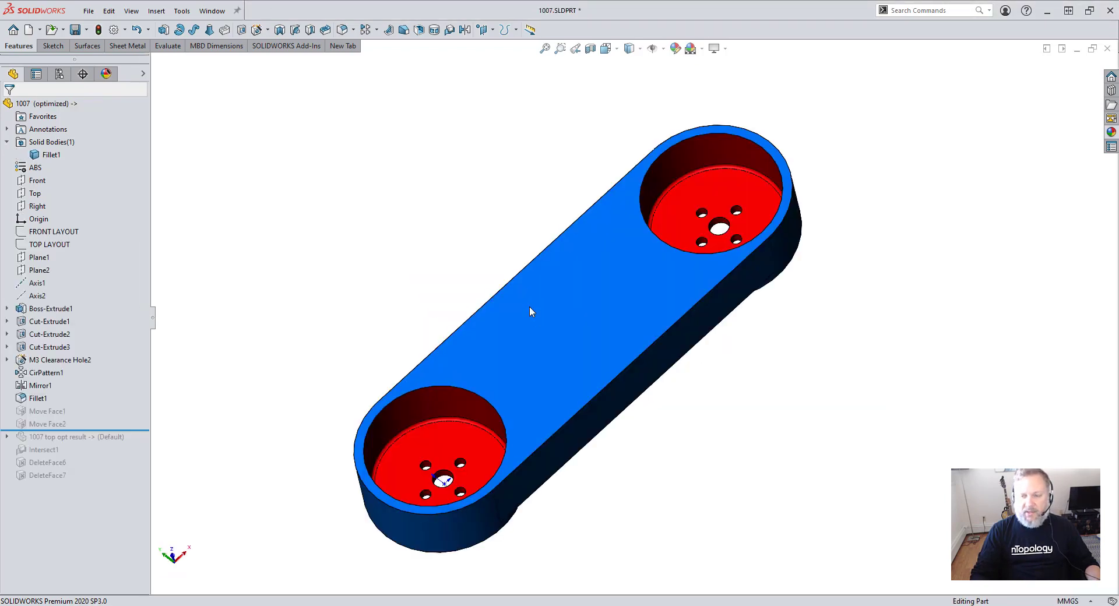
Roll 1007.SLDPRT forward through the imported result, Intersect1 and face deletions, fit the view, and save.
{"action": "left_click_drag", "start_coordinate": [147, 431], "coordinate": [149, 441]}
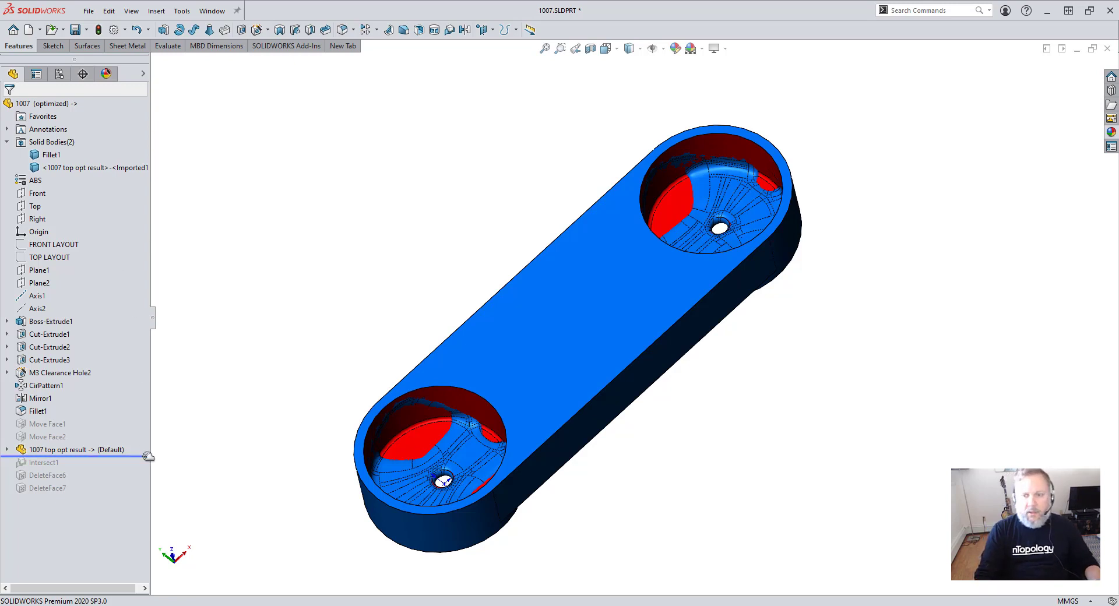
{"action": "left_click_drag", "start_coordinate": [143, 456], "coordinate": [142, 468]}
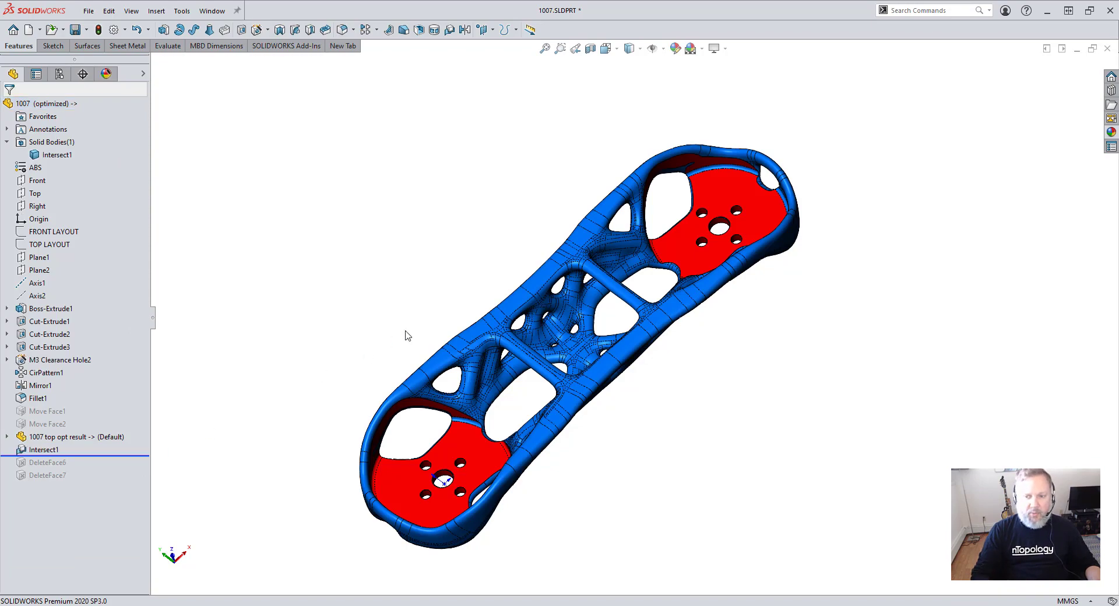
{"action": "middle_click_drag", "start_coordinate": [407, 335], "coordinate": [412, 335]}
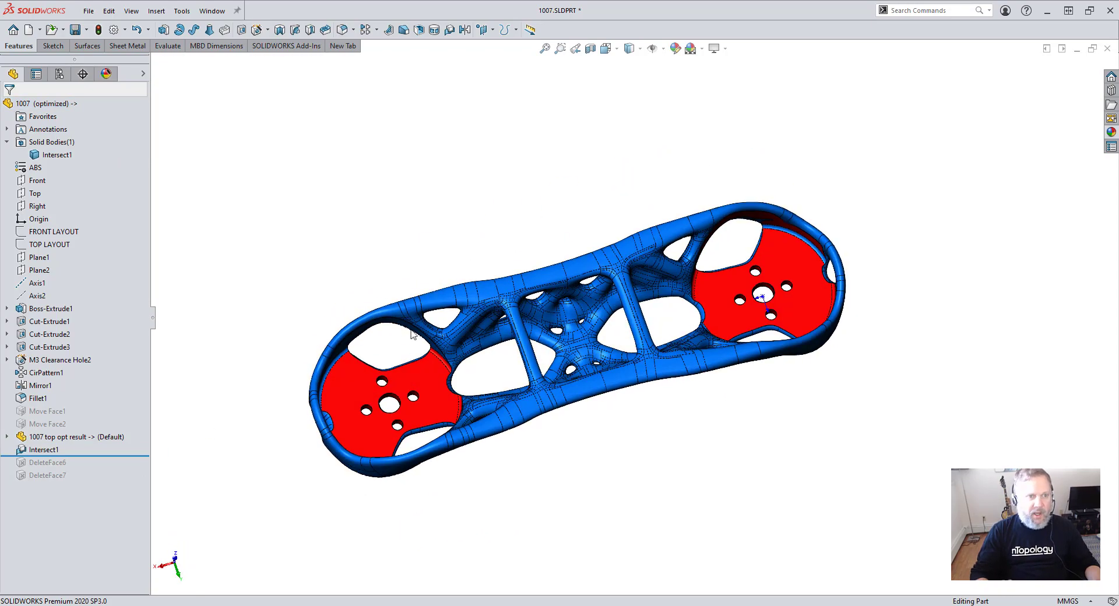
{"action": "scroll", "coordinate": [804, 247], "scroll_direction": "down", "scroll_amount": 3}
{"action": "scroll", "coordinate": [385, 330], "scroll_direction": "down", "scroll_amount": 2}
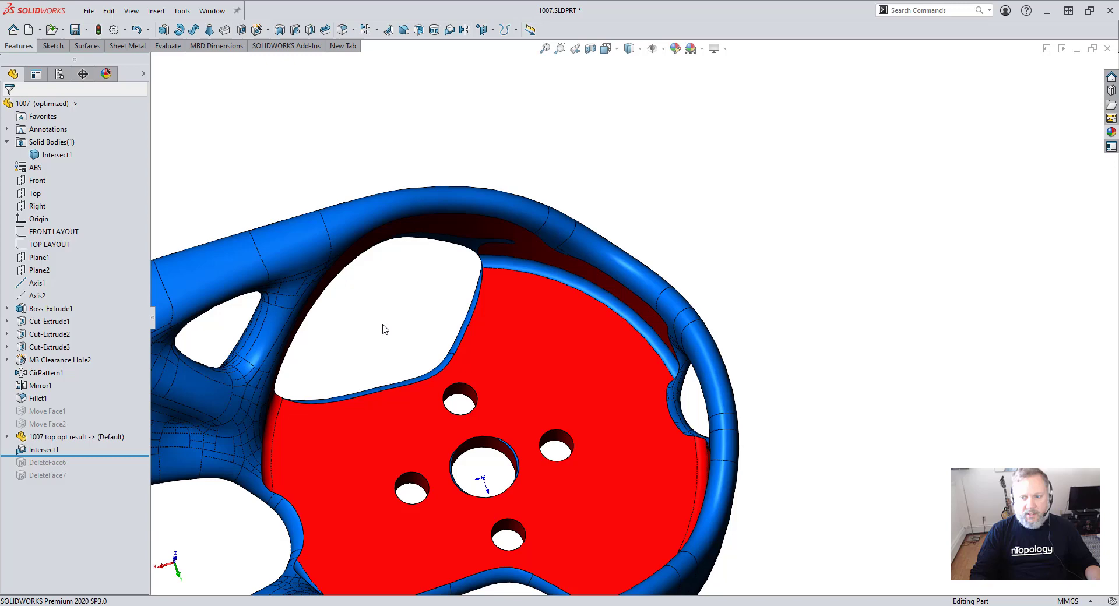
{"action": "left_click_drag", "start_coordinate": [76, 456], "coordinate": [76, 481]}
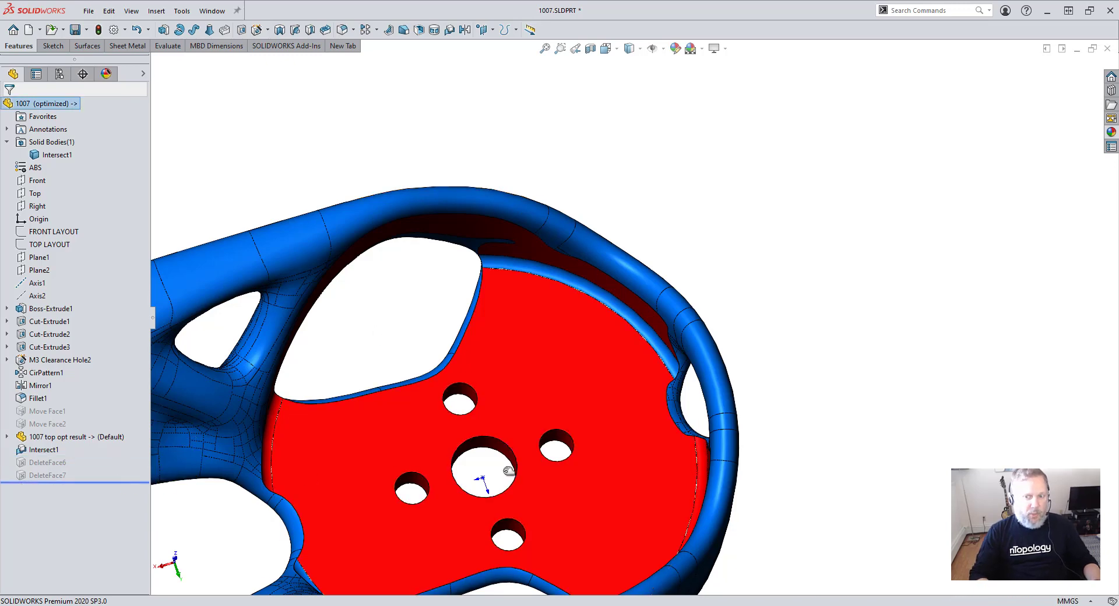
{"action": "key", "text": "f"}
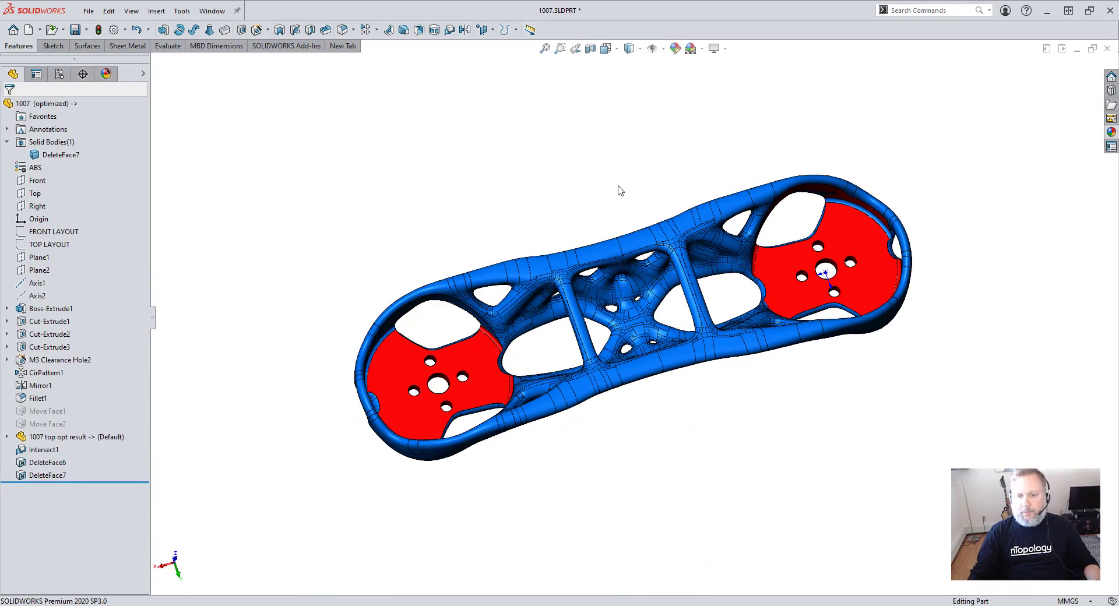
{"action": "key", "text": "ctrl+s"}
{"action": "key", "text": "ctrl+Tab"}
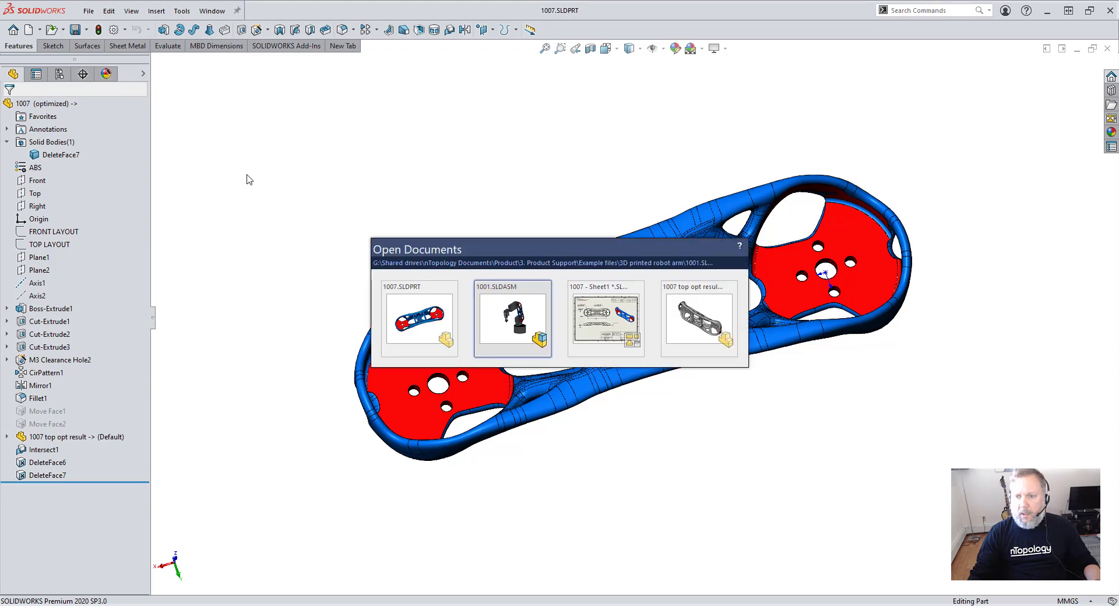
Switch link 1007 in the robot arm assembly to its optimized configuration.
{"action": "left_click", "coordinate": [621, 297]}
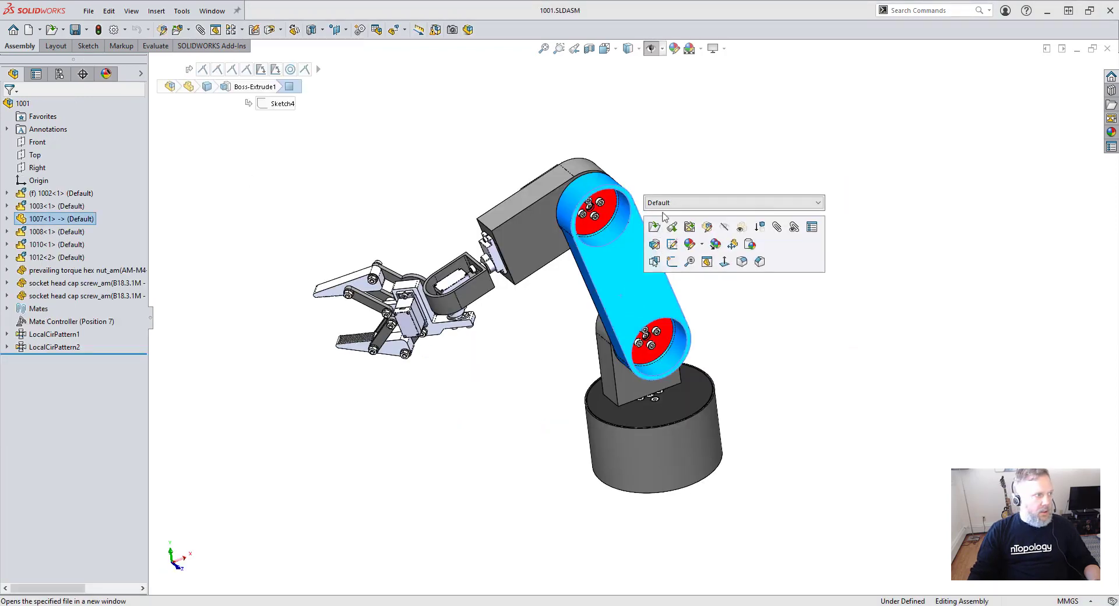
{"action": "left_click", "coordinate": [815, 202]}
{"action": "left_click", "coordinate": [676, 228]}
{"action": "left_click", "coordinate": [834, 205]}
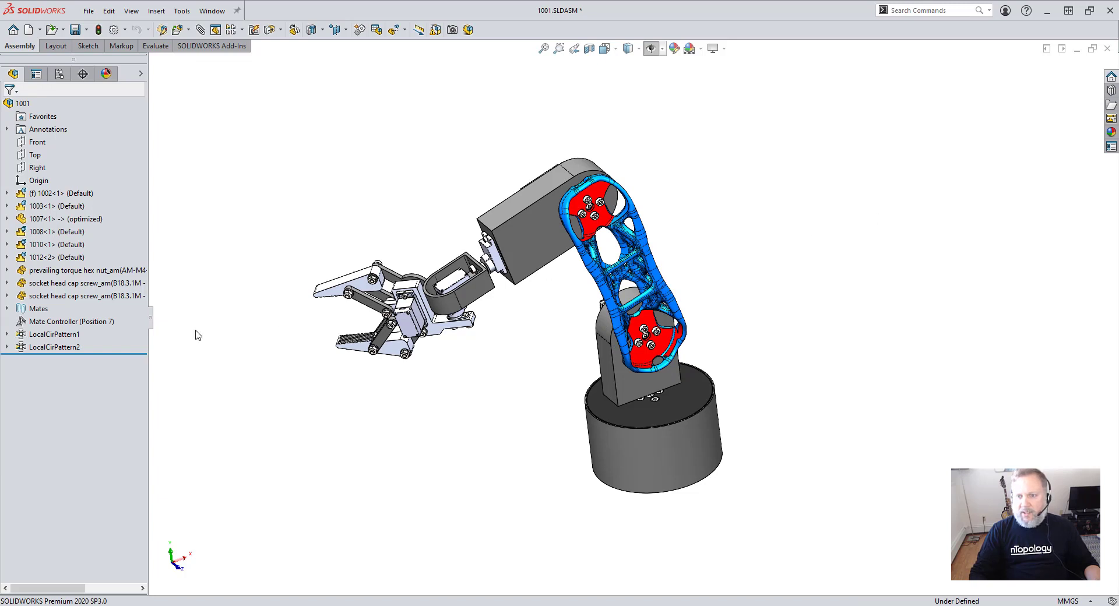
Use the Mate Controller to pose the arm at Position 5, after trying Position 1.
{"action": "left_click", "coordinate": [109, 323]}
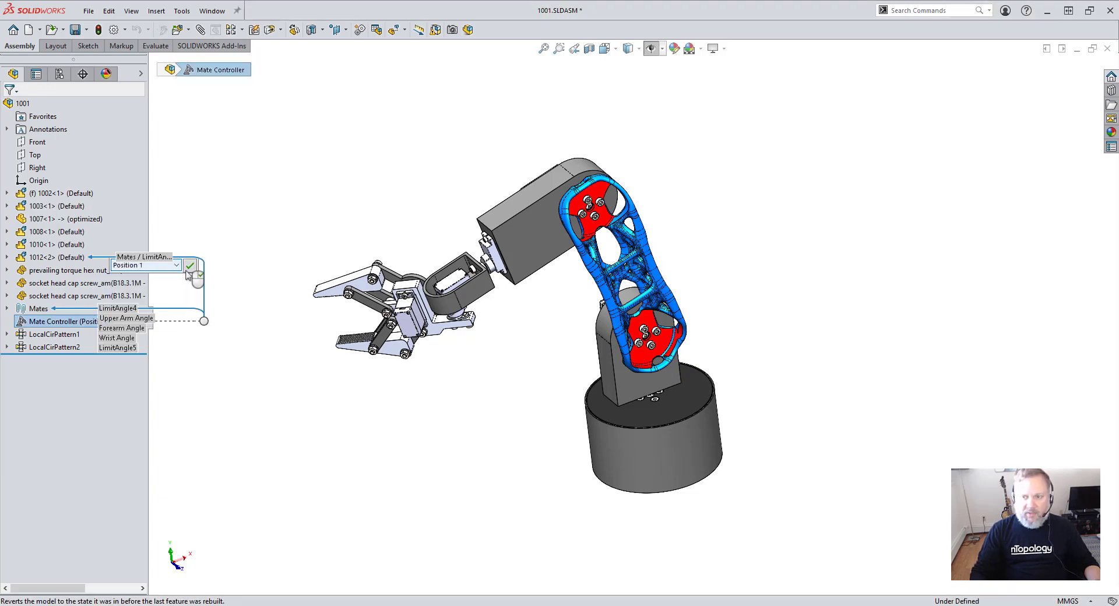
{"action": "left_click", "coordinate": [302, 244]}
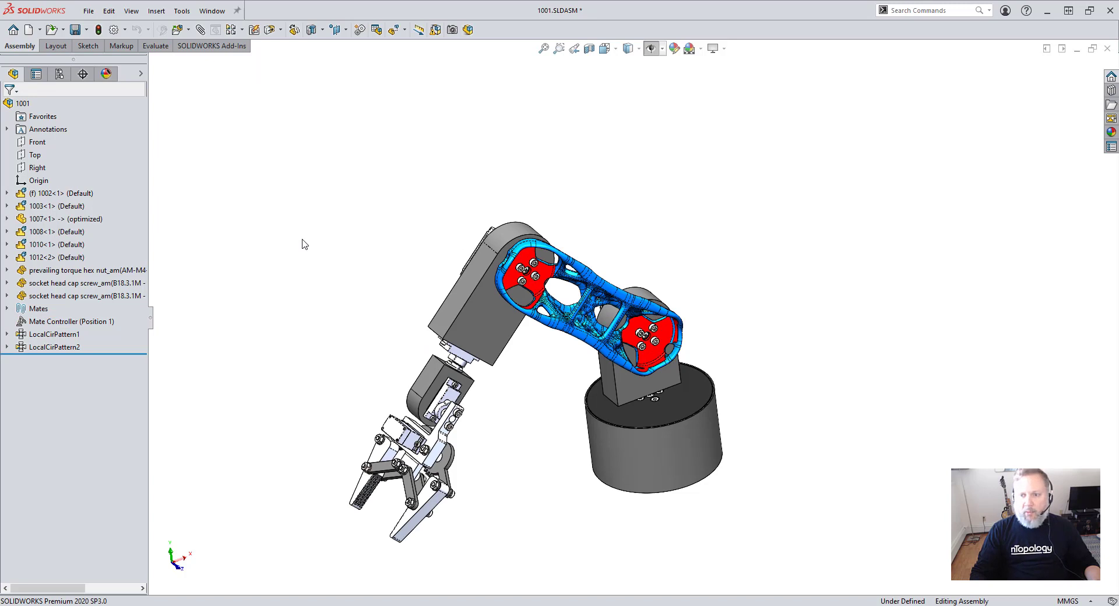
{"action": "left_click", "coordinate": [110, 324]}
{"action": "left_click", "coordinate": [157, 267]}
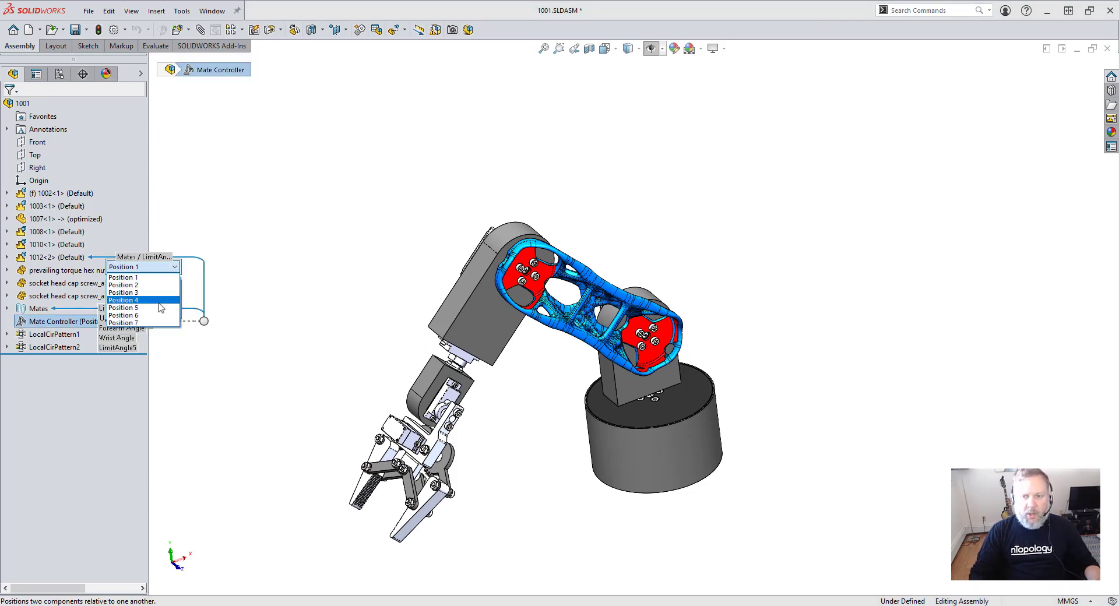
{"action": "left_click", "coordinate": [161, 307]}
{"action": "left_click", "coordinate": [188, 275]}
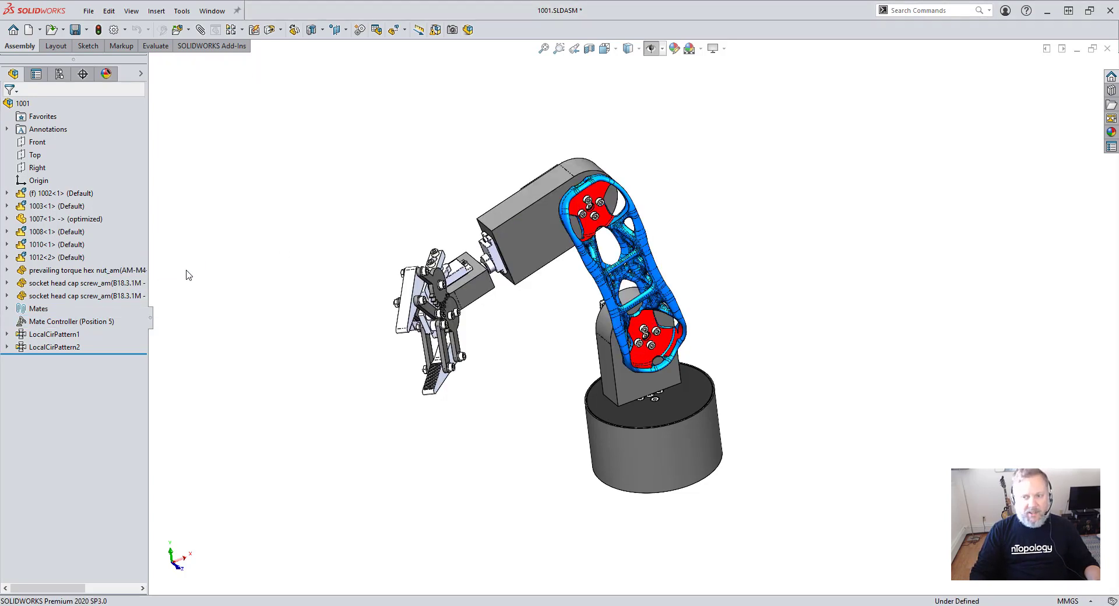
{"action": "key", "text": "ctrl+Tab"}
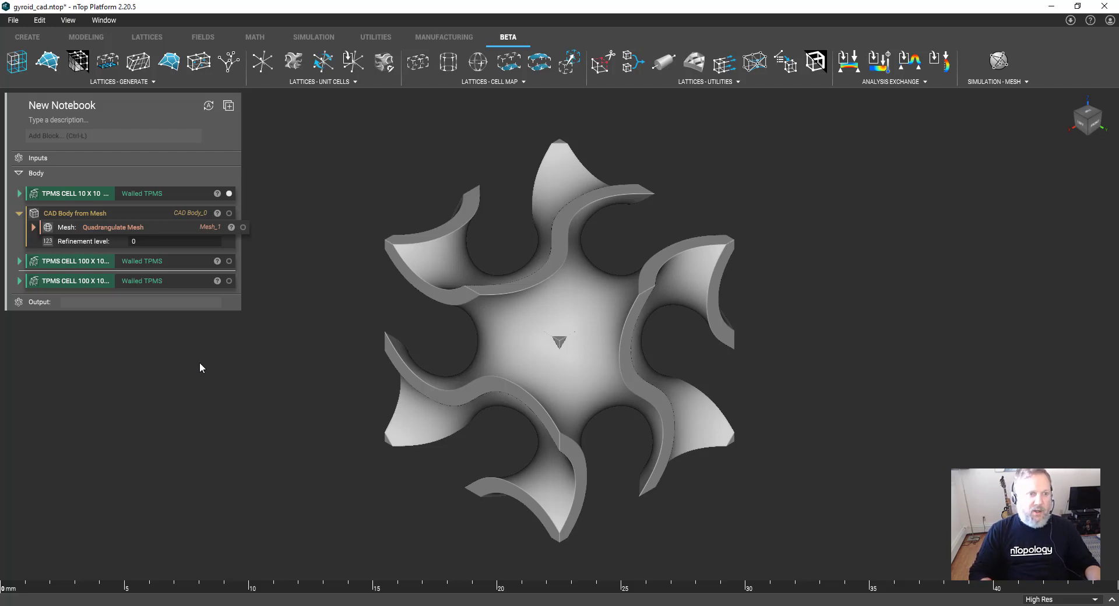
Show the gyroid CAD Body from Mesh and check its 812 faces, 2033 edges and 1215 vertices.
{"action": "left_click", "coordinate": [162, 208]}
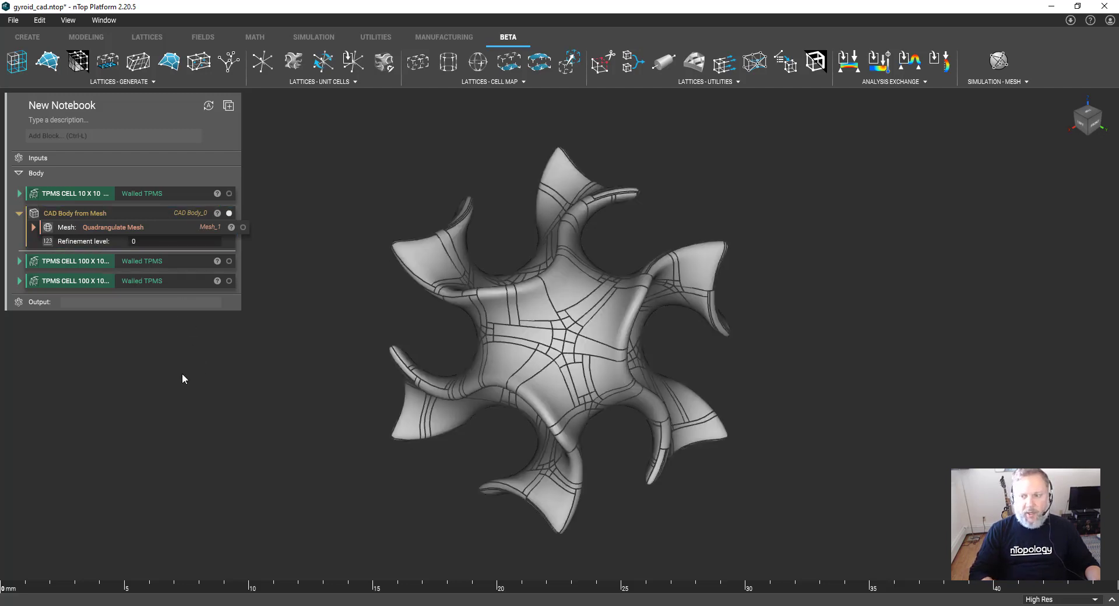
{"action": "left_click", "coordinate": [217, 213]}
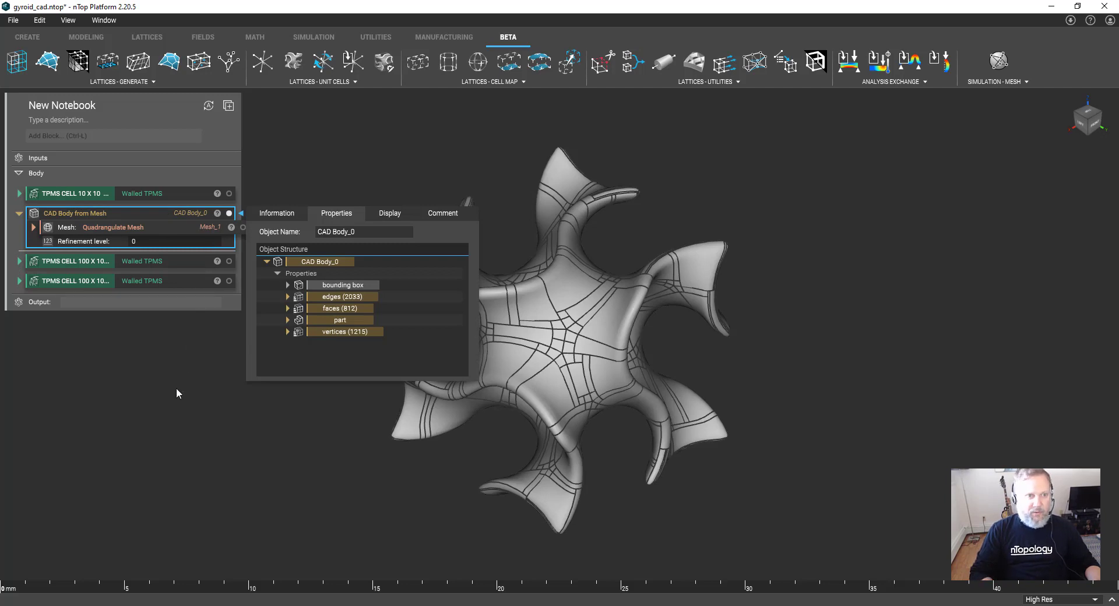
{"action": "left_click", "coordinate": [176, 390]}
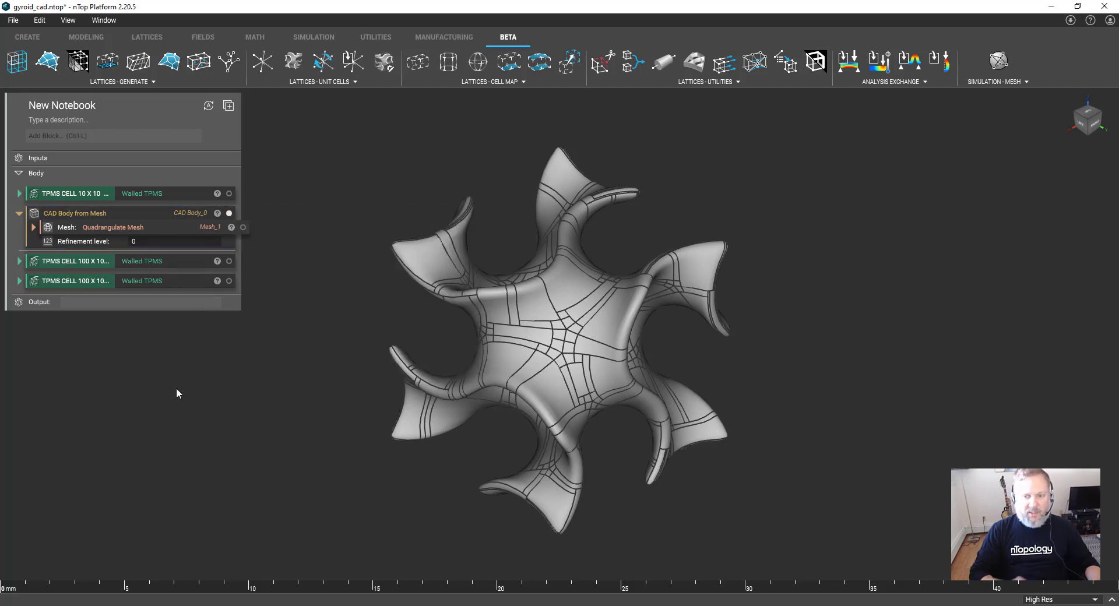
Show the first TPMS CELL 100 walled lattice and fit it to the view.
{"action": "left_click", "coordinate": [195, 264]}
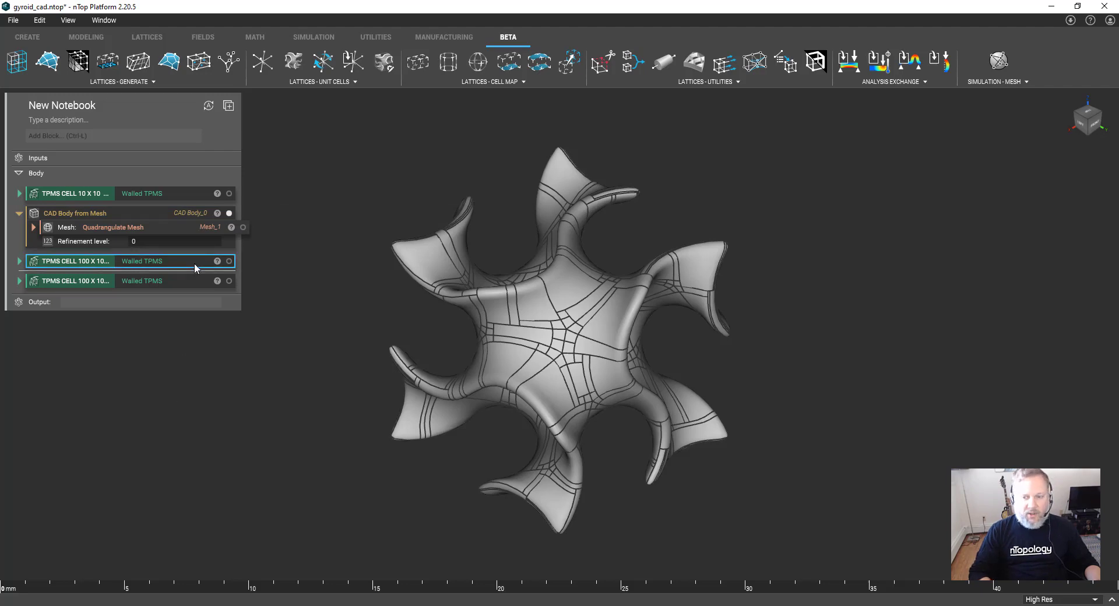
{"action": "key", "text": "h"}
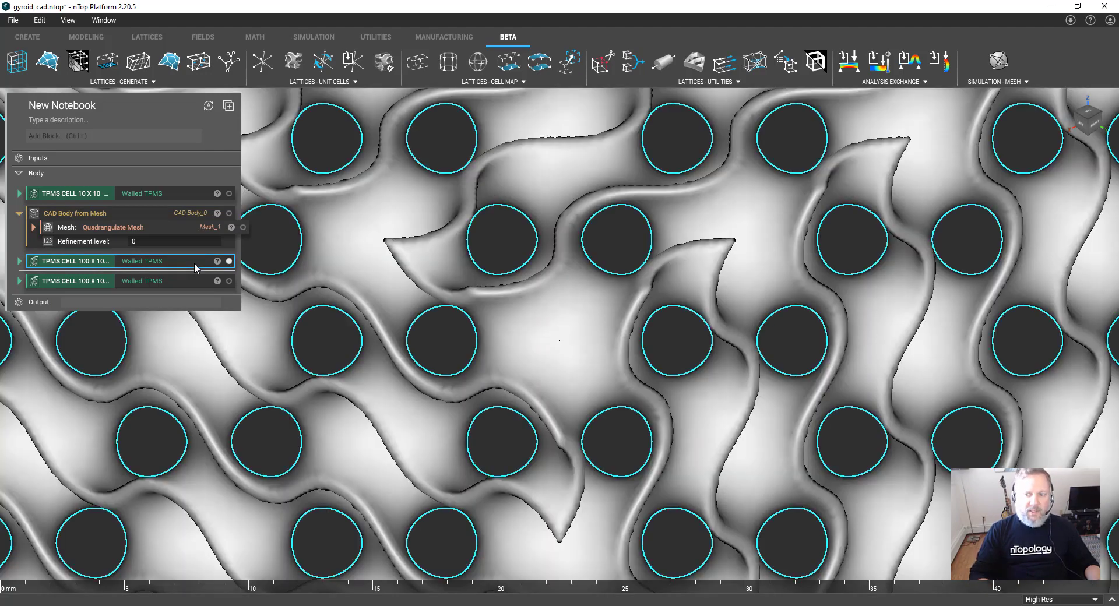
{"action": "key", "text": "f"}
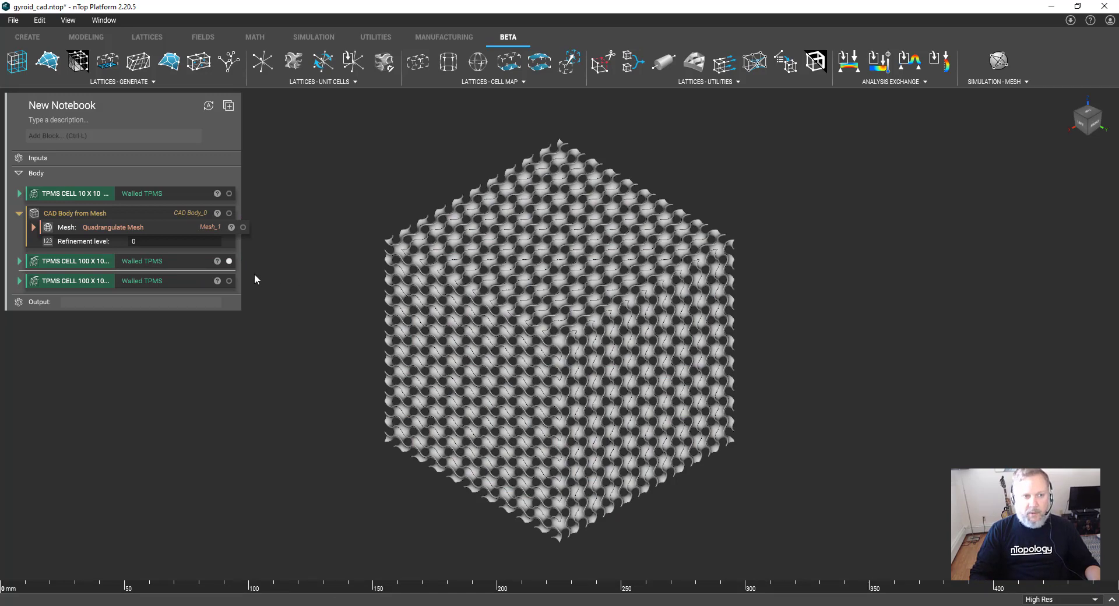
Show the denser 100-scale gyroid lattice instead and zoom into it.
{"action": "left_click", "coordinate": [192, 284]}
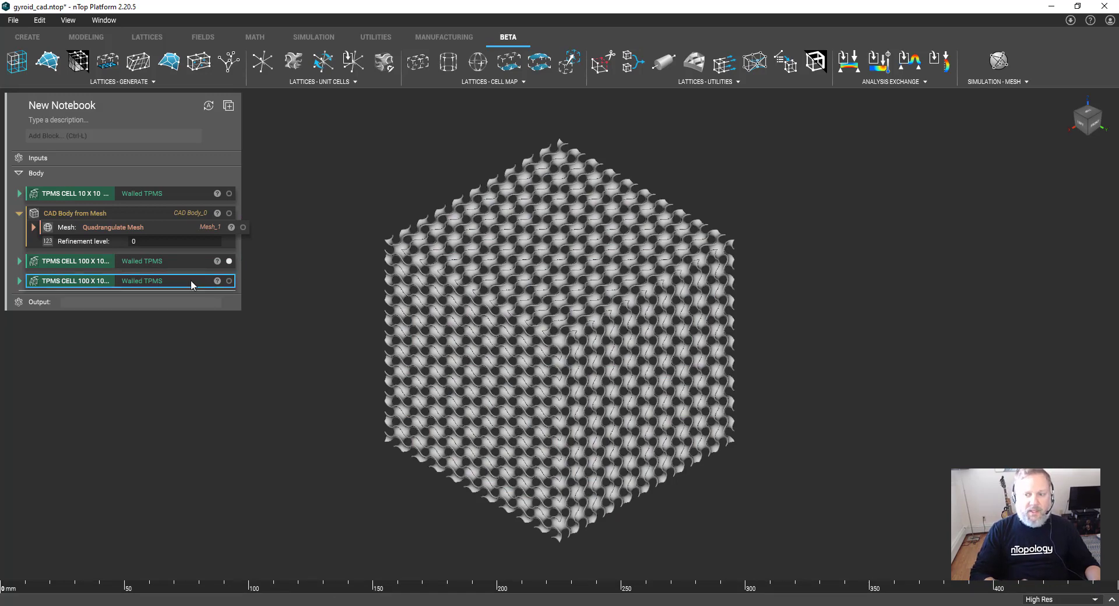
{"action": "key", "text": "h"}
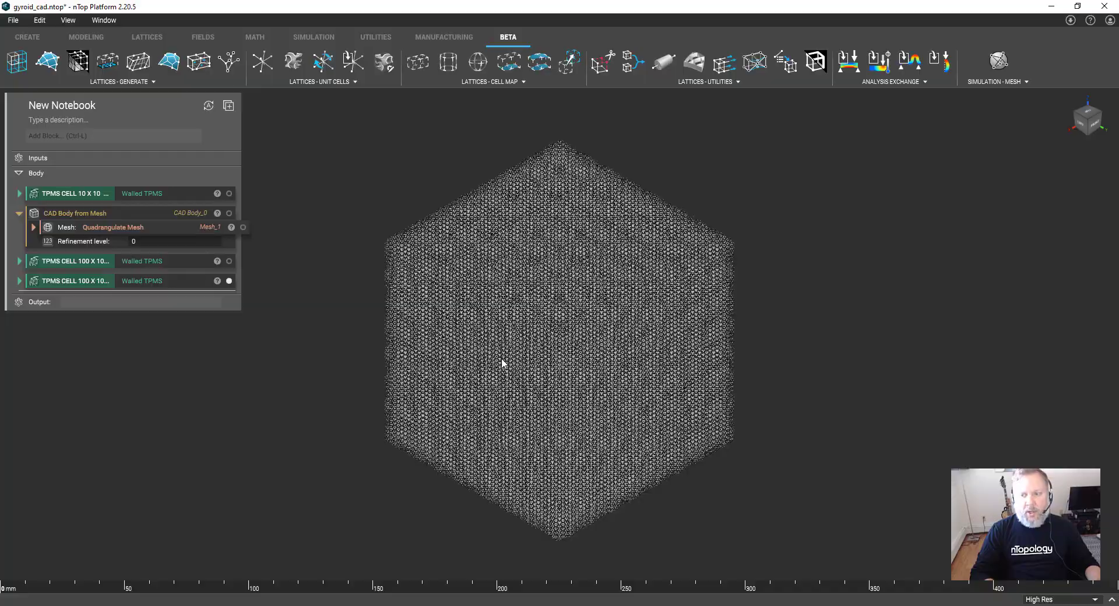
{"action": "left_click", "coordinate": [502, 364]}
{"action": "scroll", "coordinate": [513, 426], "scroll_direction": "up", "scroll_amount": 10}
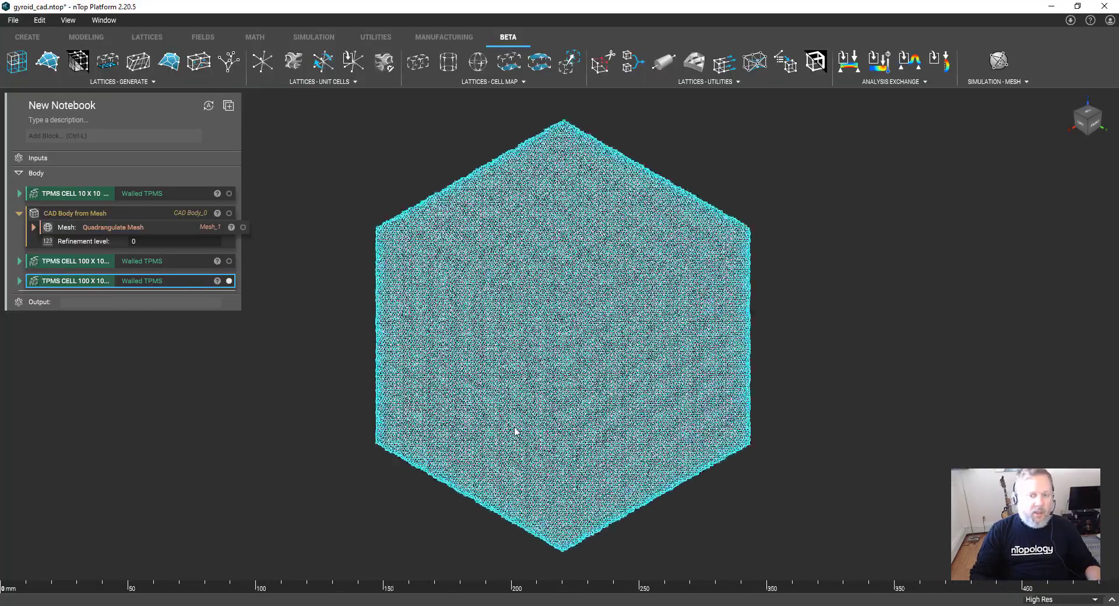
{"action": "scroll", "coordinate": [512, 557], "scroll_direction": "up", "scroll_amount": 2}
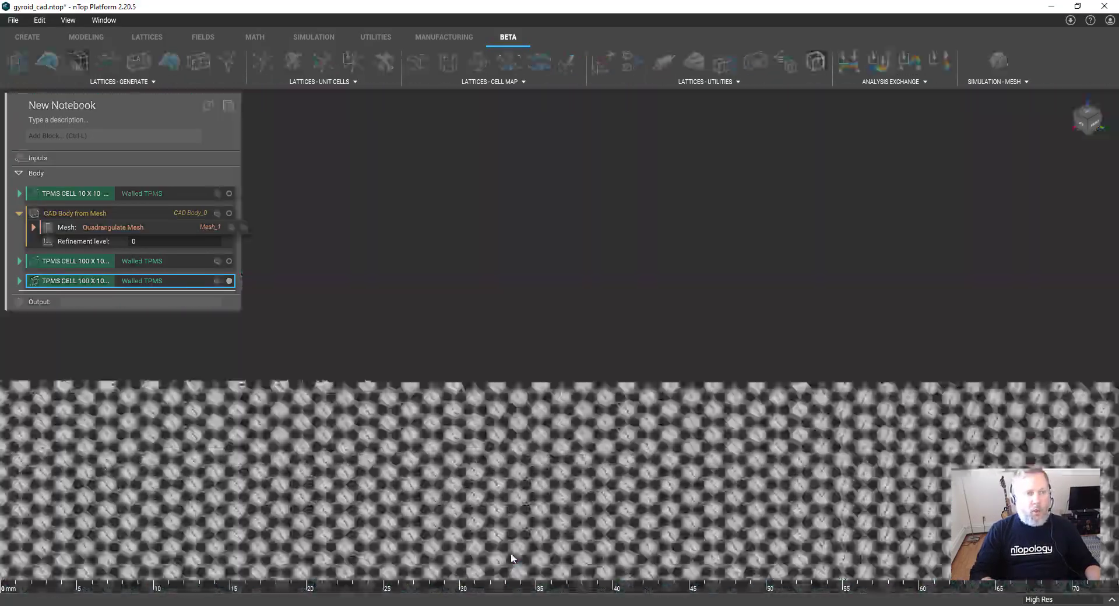